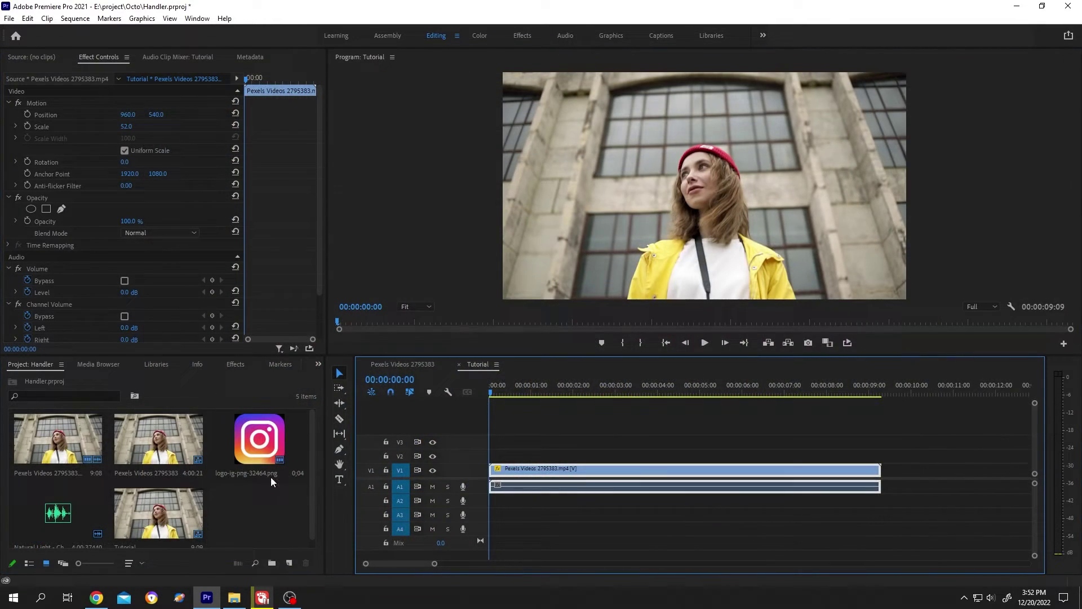
- Scrub the Tutorial sequence playhead to preview the Pexels footage
{"action": "mouse_move", "coordinate": [491, 390]}
{"action": "left_mouse_down"}
{"action": "mouse_move", "coordinate": [661, 398]}
{"action": "mouse_move", "coordinate": [478, 404]}
{"action": "left_mouse_up"}
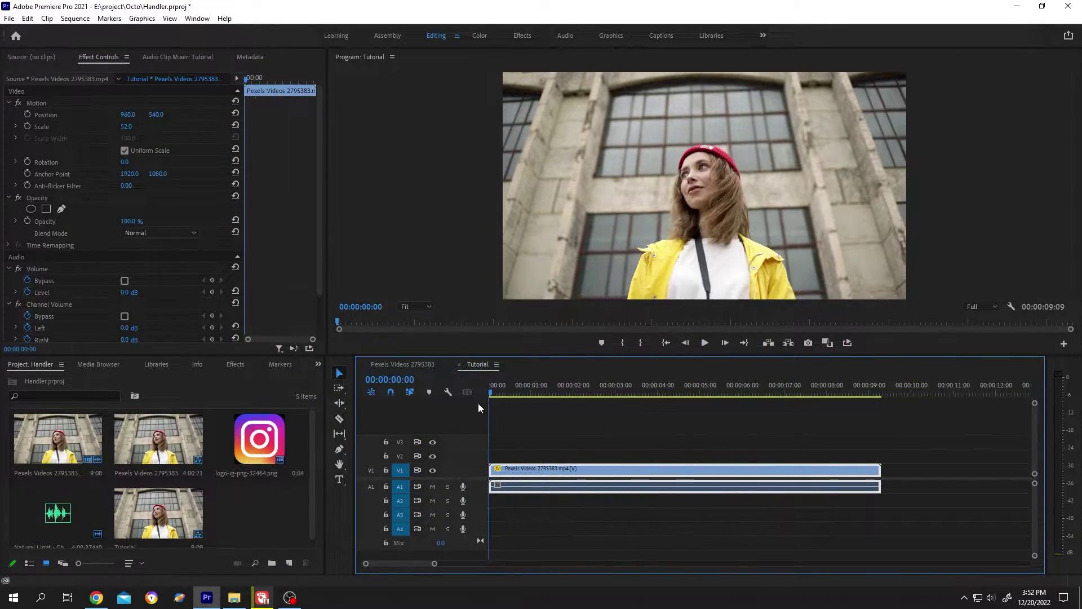
{"action": "left_click", "coordinate": [338, 480]}
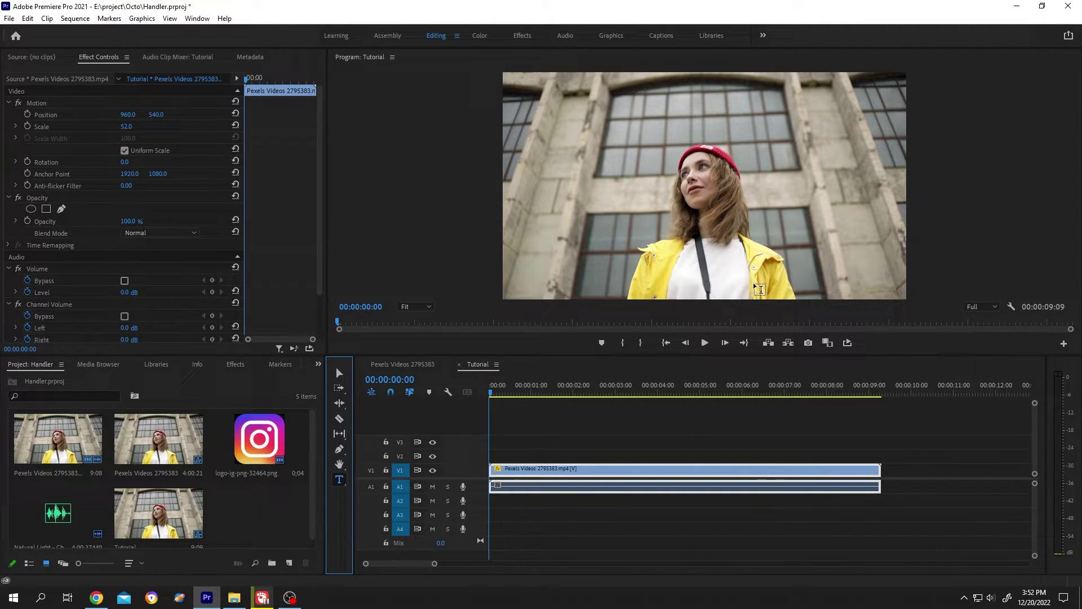
{"action": "left_click", "coordinate": [771, 280]}
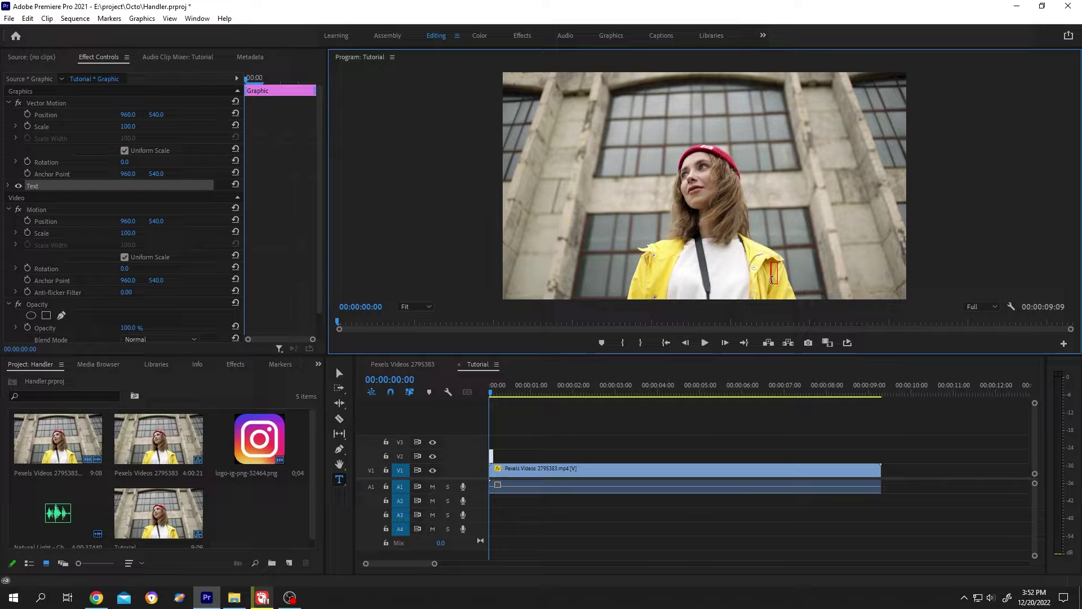
{"action": "type", "text": "@himel356"}
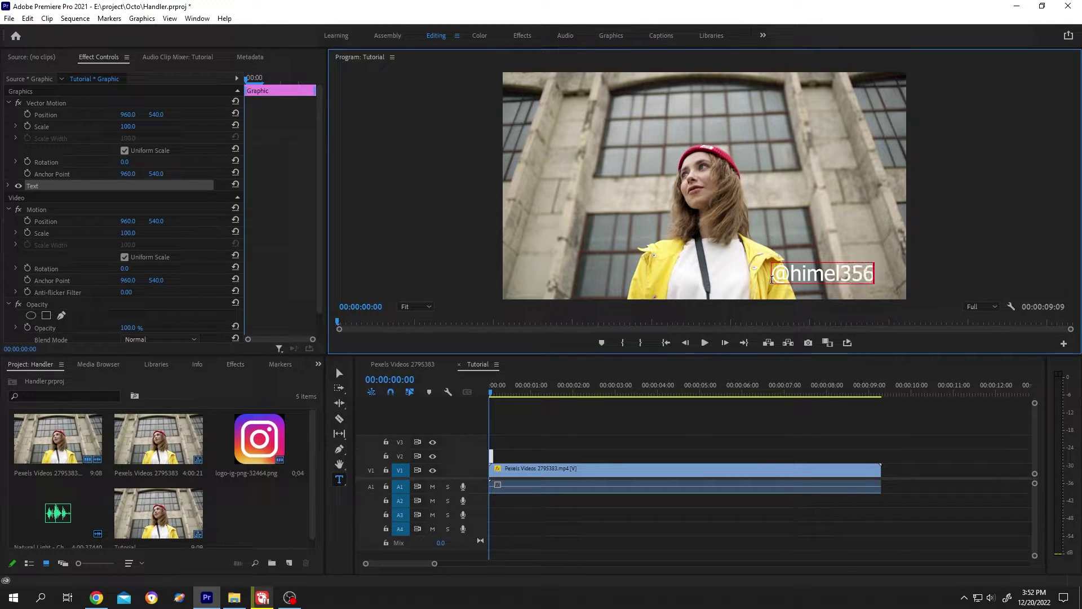
{"action": "left_click_drag", "start_coordinate": [772, 280], "coordinate": [883, 280]}
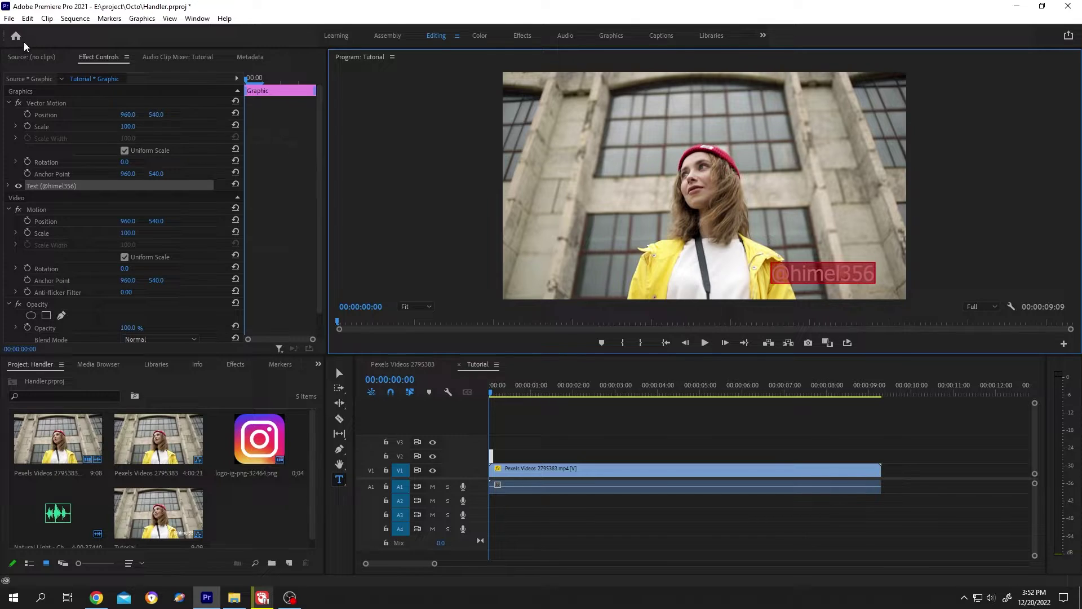
{"action": "left_click", "coordinate": [108, 66]}
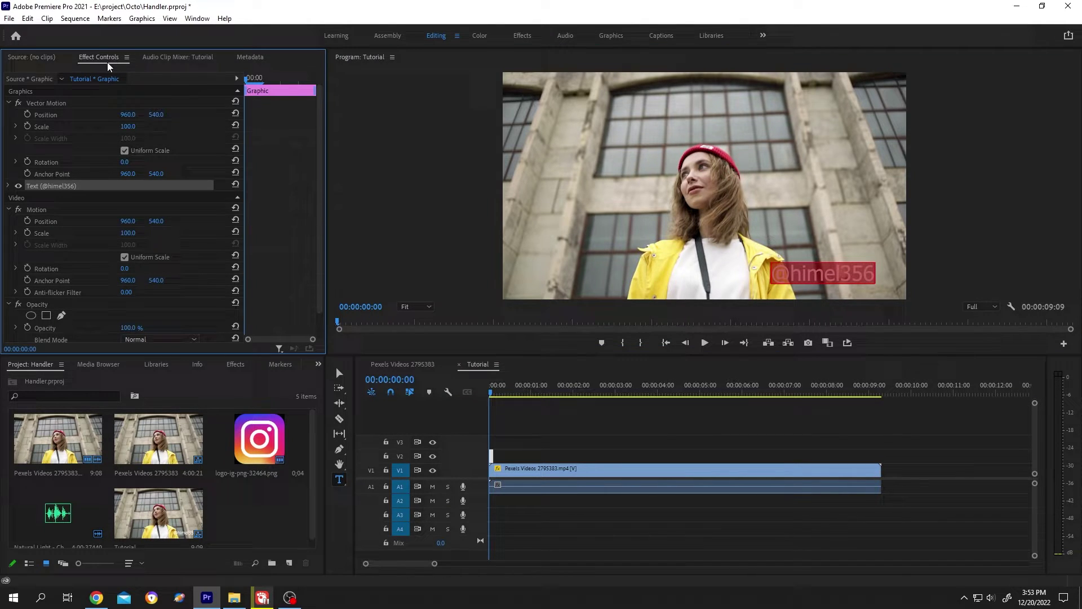
{"action": "left_click", "coordinate": [197, 18]}
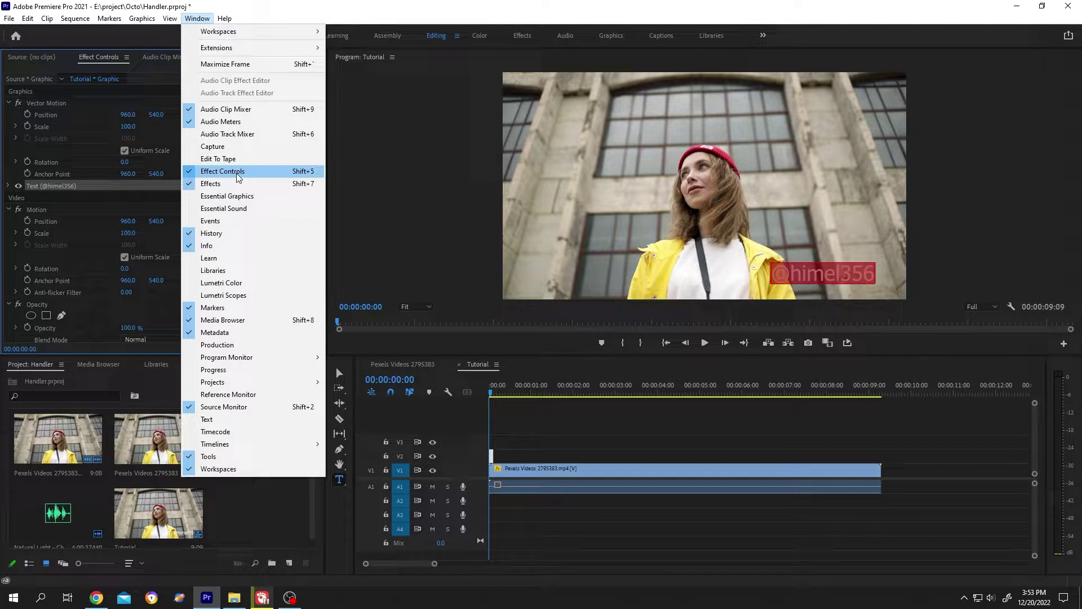
{"action": "left_click", "coordinate": [97, 62]}
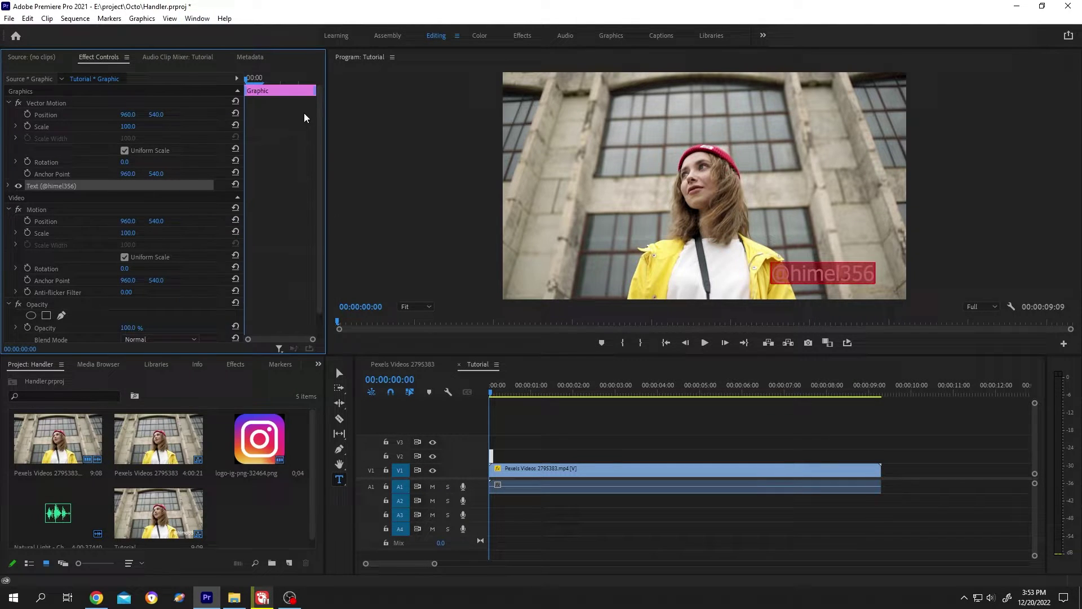
- Give the caption an enlarged black background box at 93% opacity
{"action": "left_click", "coordinate": [7, 186]}
{"action": "scroll", "coordinate": [3, 226], "scroll_direction": "down", "scroll_amount": 4}
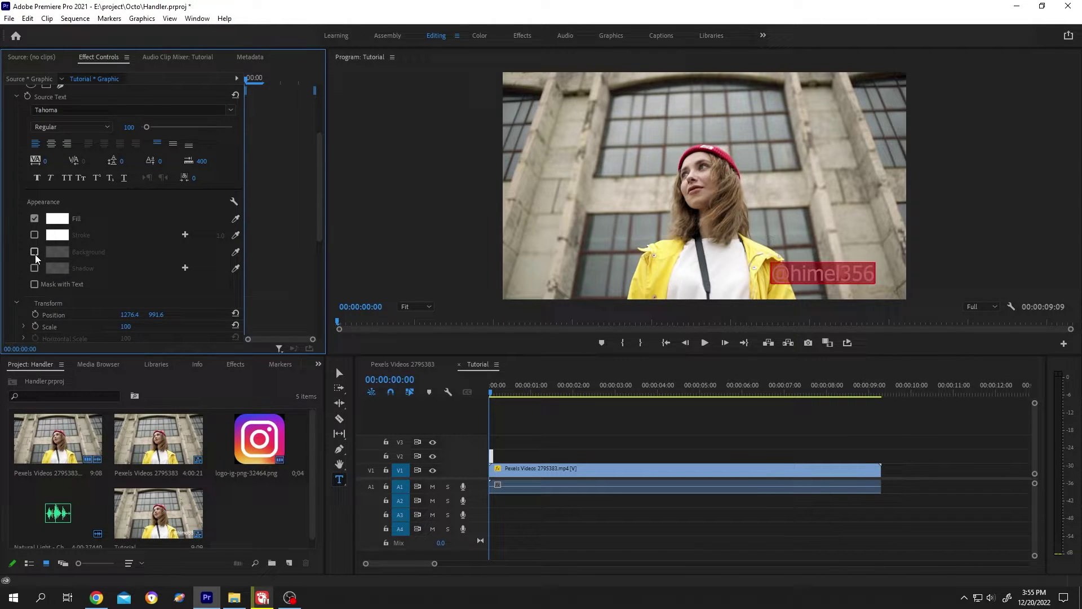
{"action": "left_click", "coordinate": [34, 252]}
{"action": "left_click", "coordinate": [61, 251]}
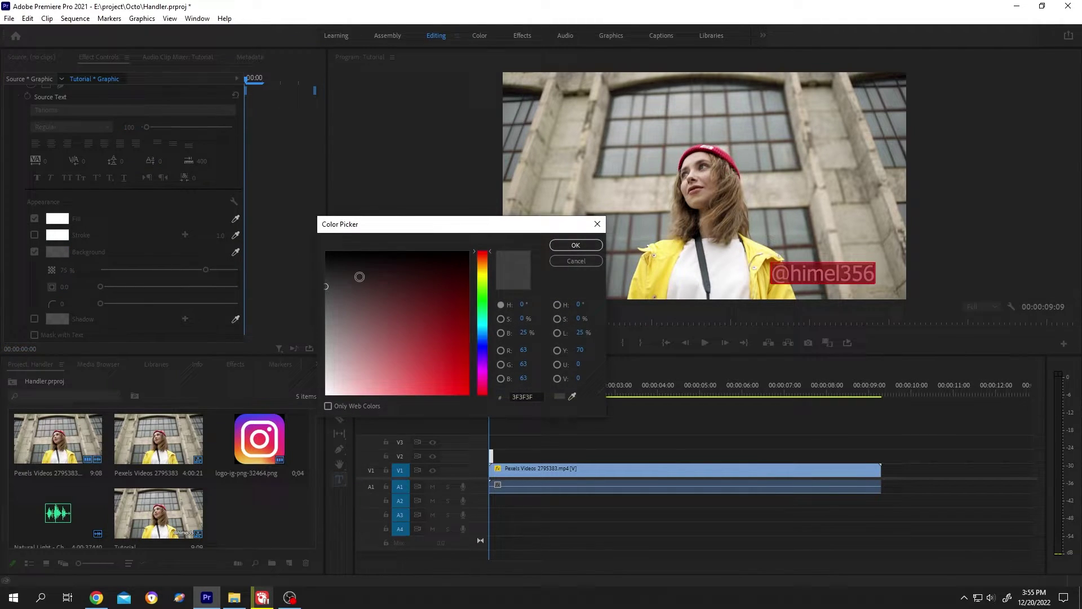
{"action": "left_click_drag", "start_coordinate": [369, 278], "coordinate": [309, 261]}
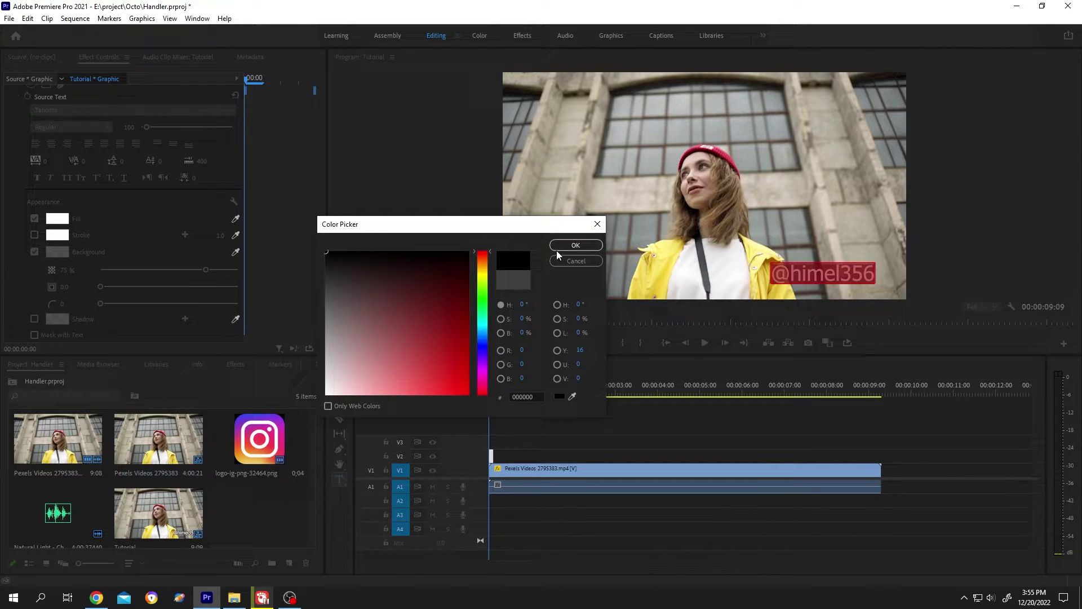
{"action": "left_click", "coordinate": [573, 245]}
{"action": "left_click_drag", "start_coordinate": [206, 269], "coordinate": [229, 270]}
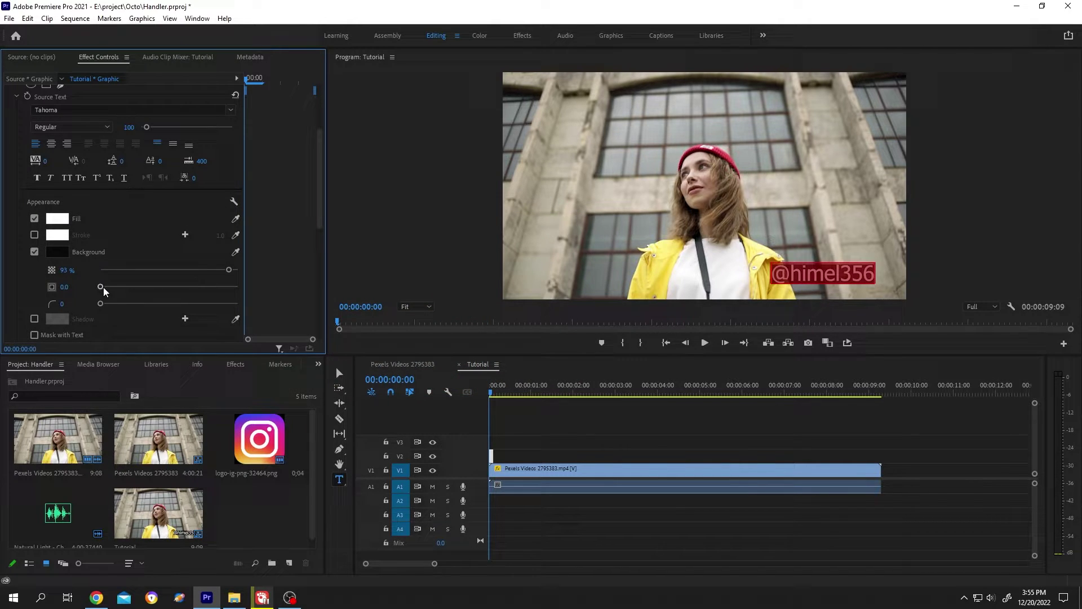
{"action": "left_click_drag", "start_coordinate": [107, 287], "coordinate": [136, 305]}
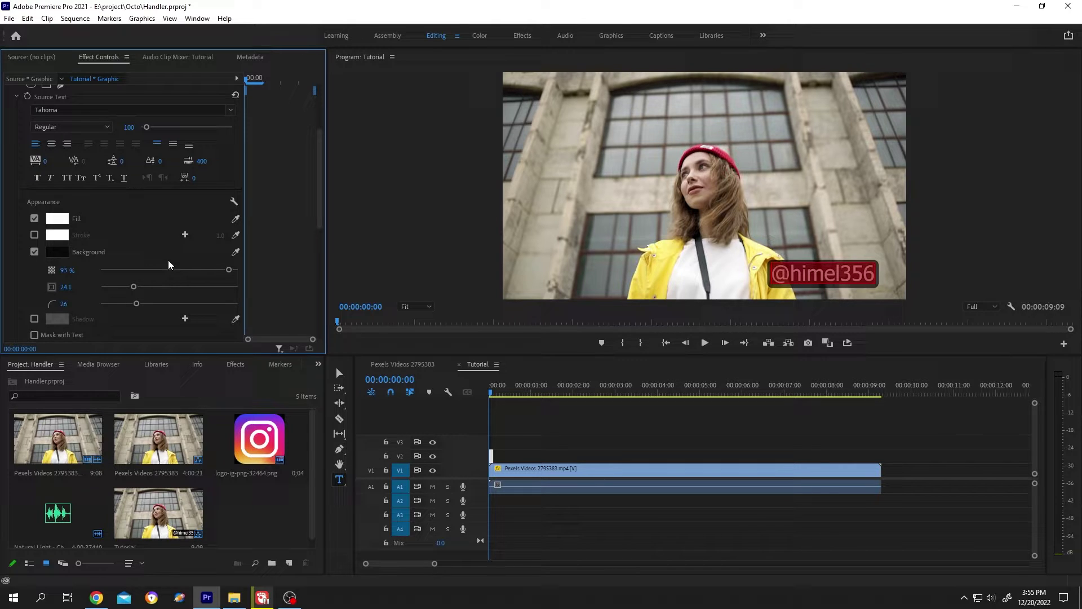
- Set the caption font to aquarium and lengthen its clip on the timeline
{"action": "left_click", "coordinate": [70, 109]}
{"action": "type", "text": "aq"}
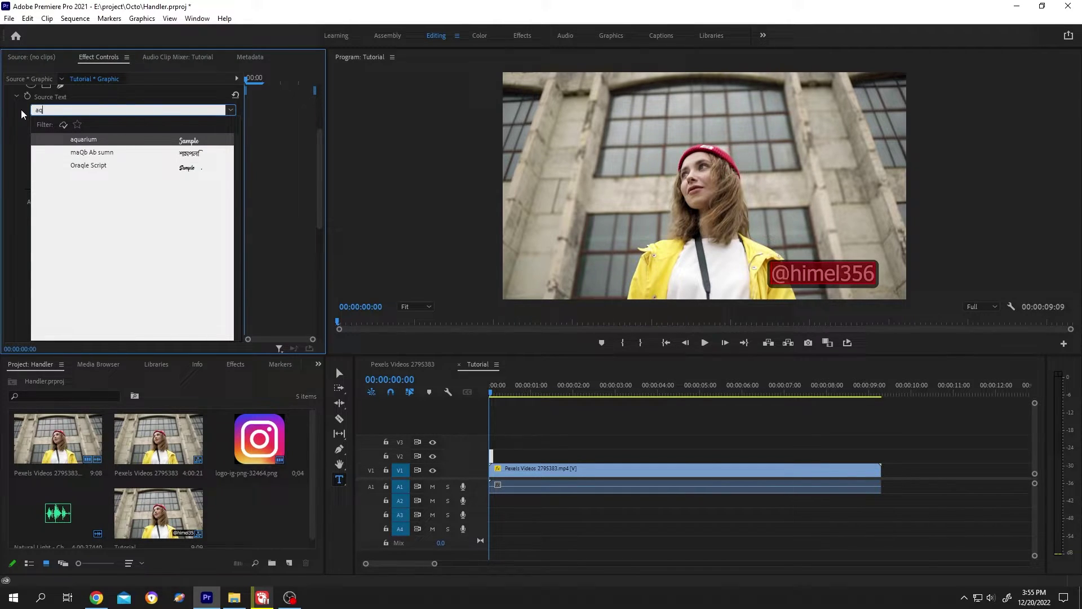
{"action": "left_click", "coordinate": [105, 141]}
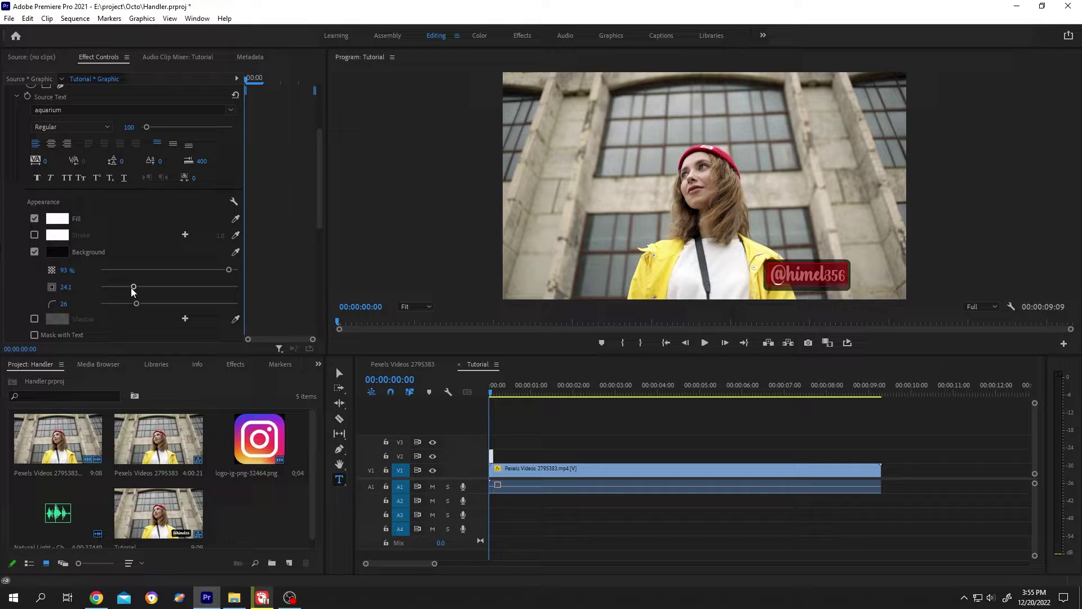
{"action": "left_click_drag", "start_coordinate": [493, 455], "coordinate": [779, 462]}
- Extend the caption to about 7 seconds and add the Instagram logo above it on V3
{"action": "left_click", "coordinate": [274, 447]}
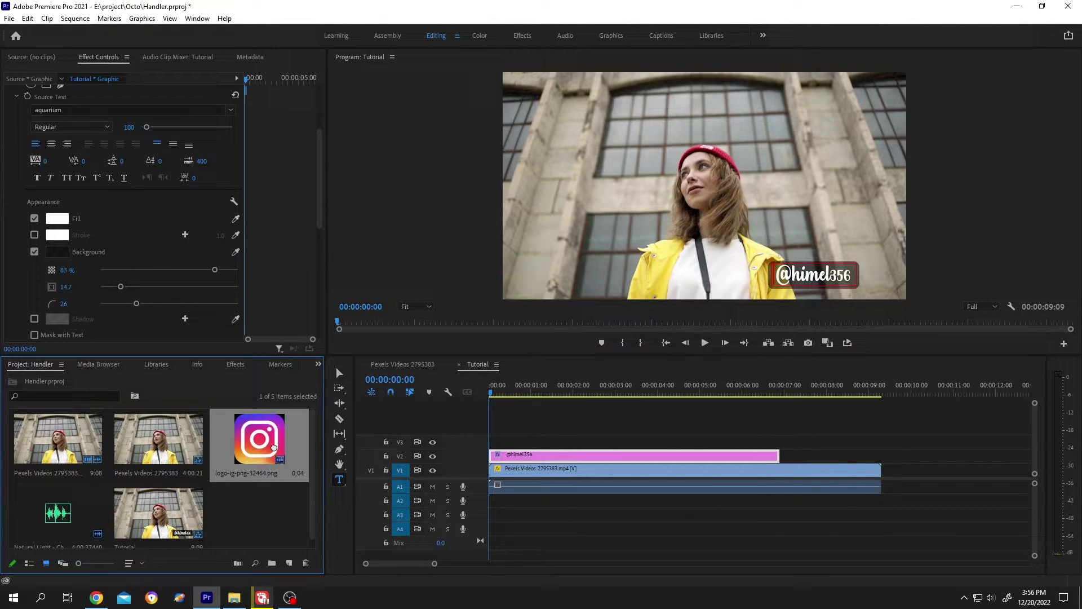
{"action": "left_click_drag", "start_coordinate": [274, 447], "coordinate": [779, 443]}
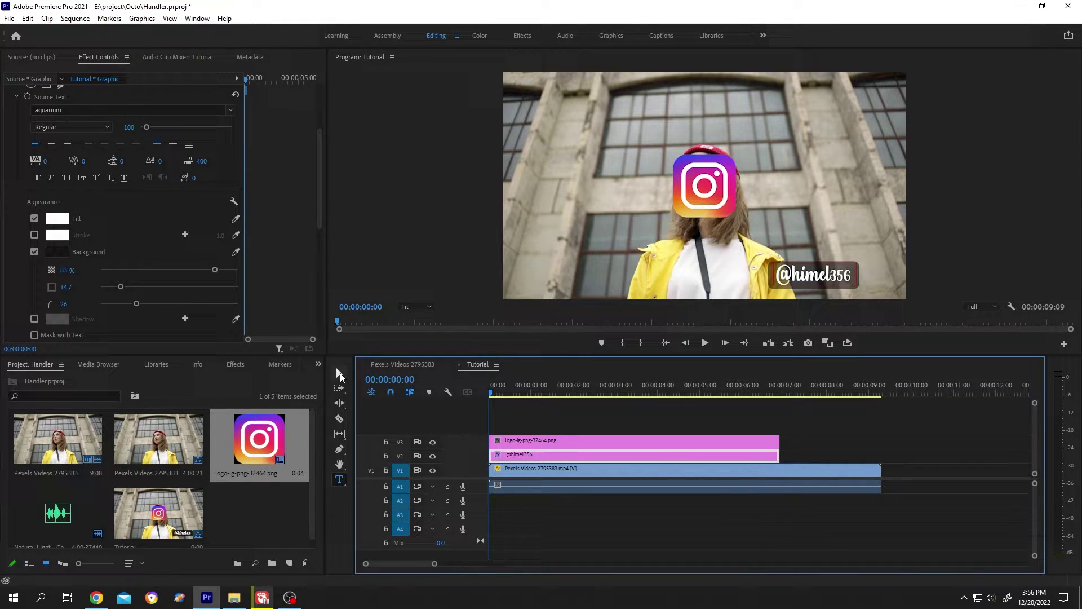
{"action": "left_click", "coordinate": [339, 374]}
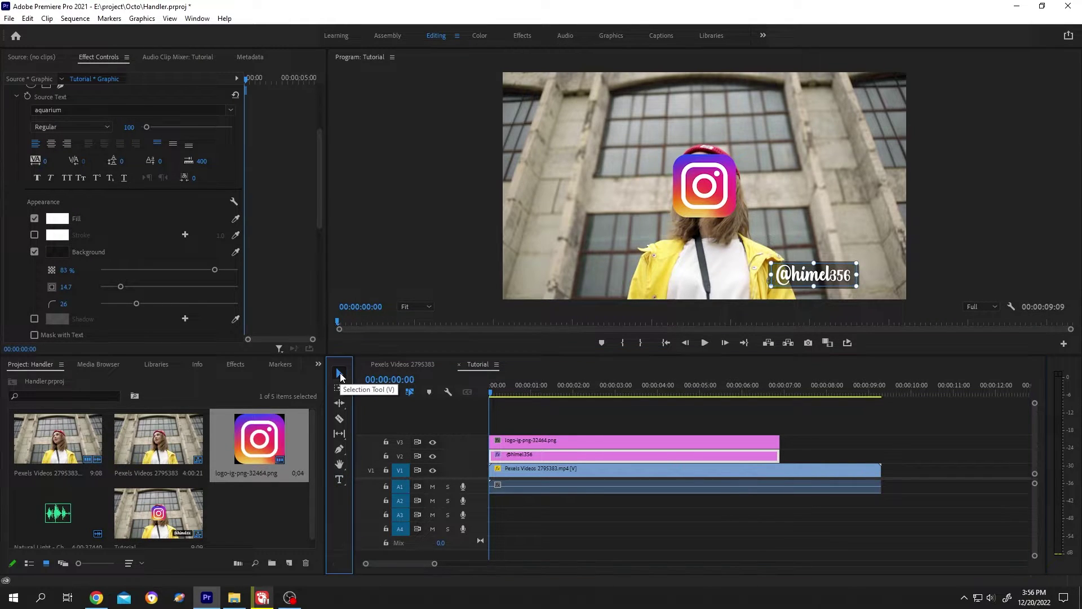
{"action": "left_click", "coordinate": [610, 439]}
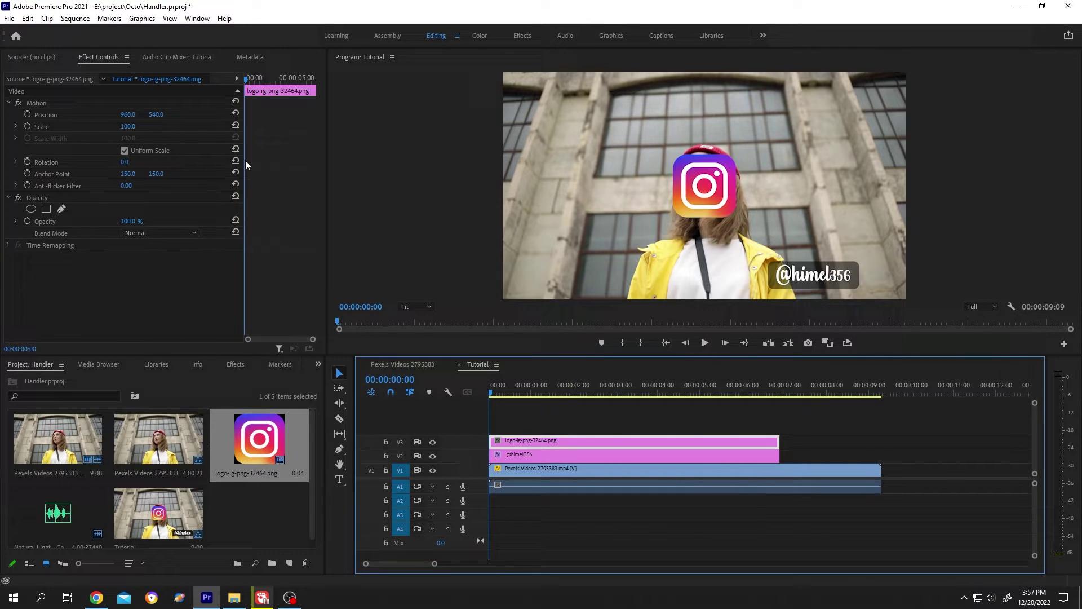
{"action": "left_click", "coordinate": [66, 116]}
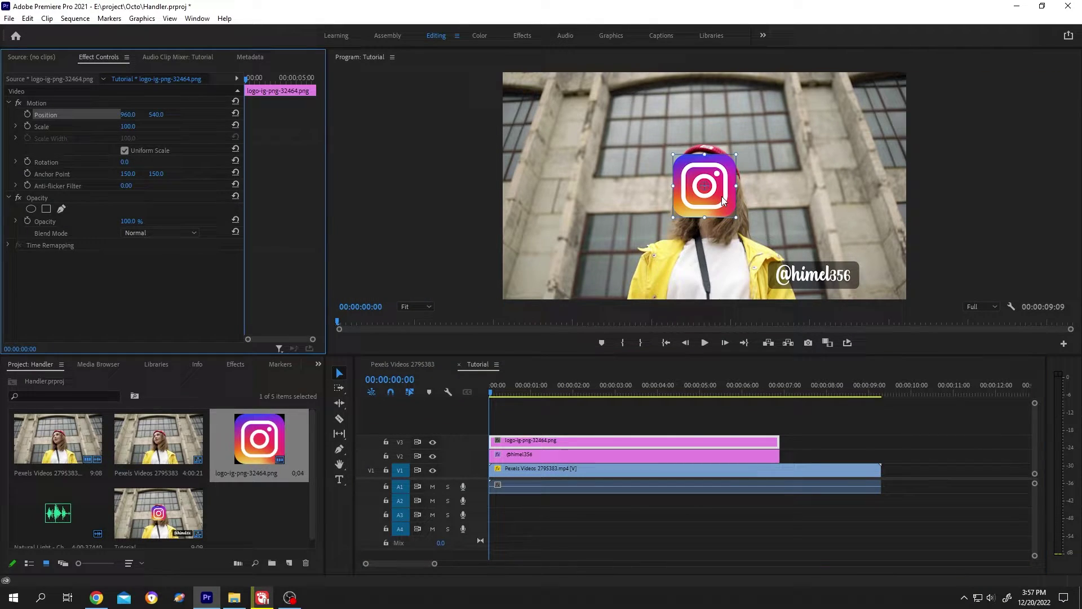
{"action": "left_click_drag", "start_coordinate": [721, 196], "coordinate": [765, 233]}
{"action": "left_click_drag", "start_coordinate": [128, 126], "coordinate": [109, 126]}
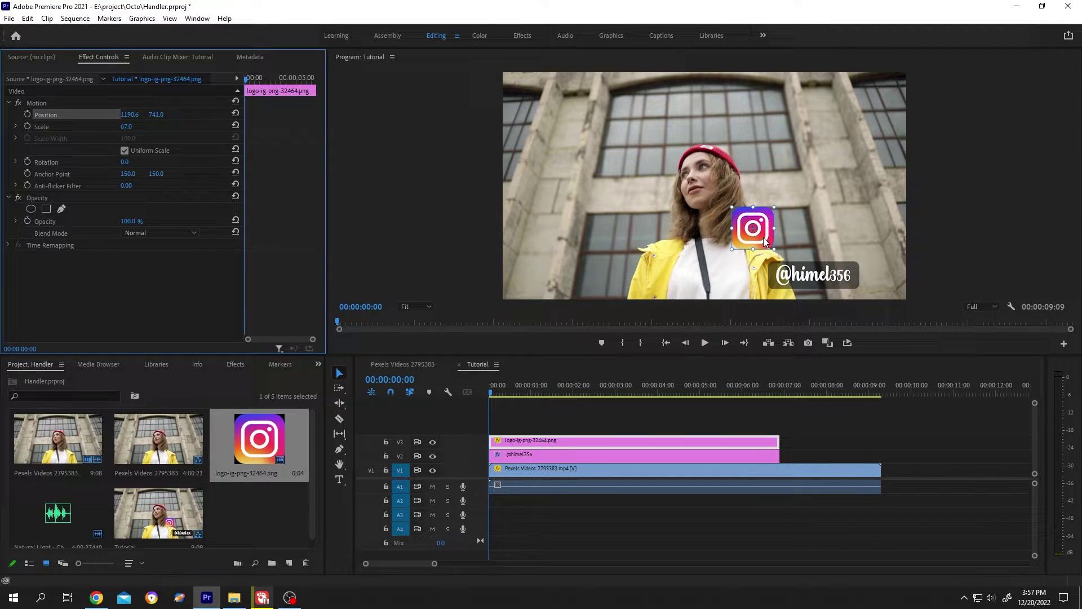
{"action": "left_click_drag", "start_coordinate": [763, 237], "coordinate": [885, 283]}
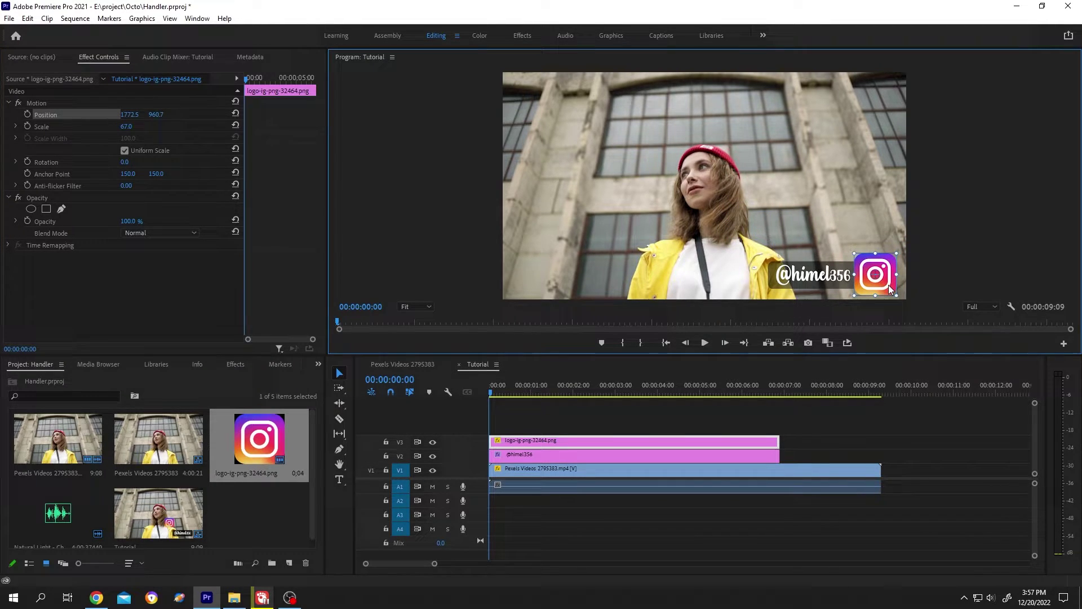
{"action": "left_click_drag", "start_coordinate": [435, 563], "coordinate": [413, 563]}
{"action": "left_click_drag", "start_coordinate": [491, 393], "coordinate": [529, 393]}
- Keyframe the logo sliding from X 1196.5, left of the caption, to its right by 00:00:01:01, then preview
{"action": "left_click", "coordinate": [10, 130]}
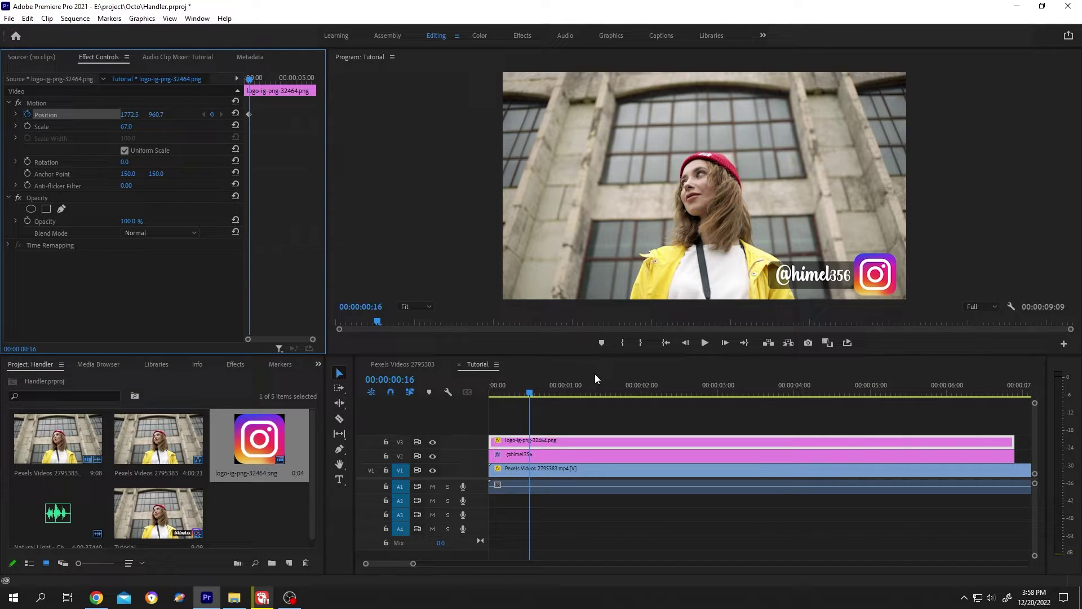
{"action": "left_click_drag", "start_coordinate": [533, 391], "coordinate": [567, 390]}
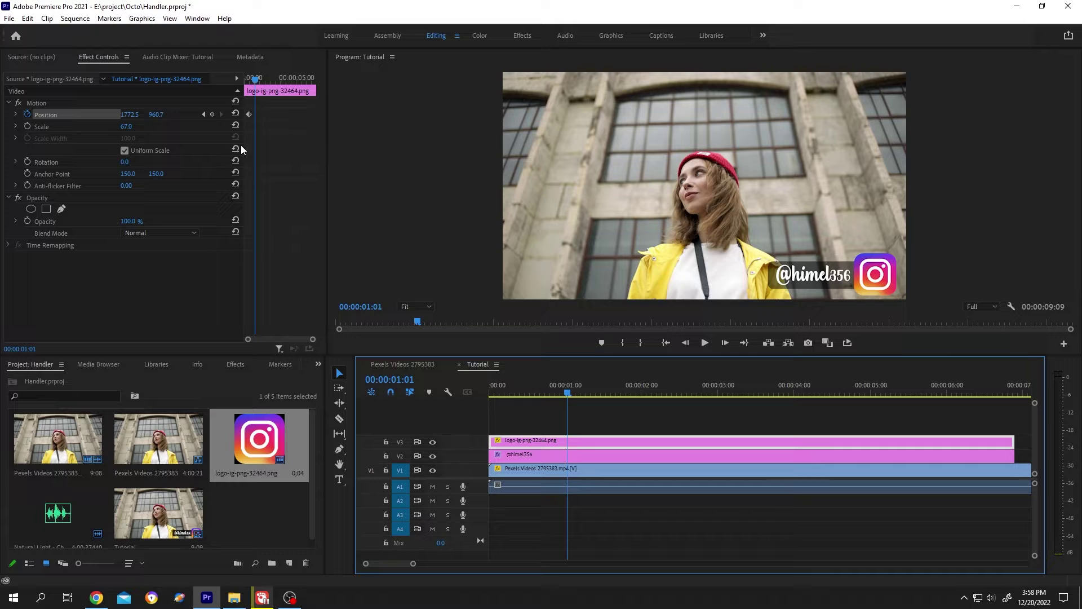
{"action": "left_click", "coordinate": [212, 114]}
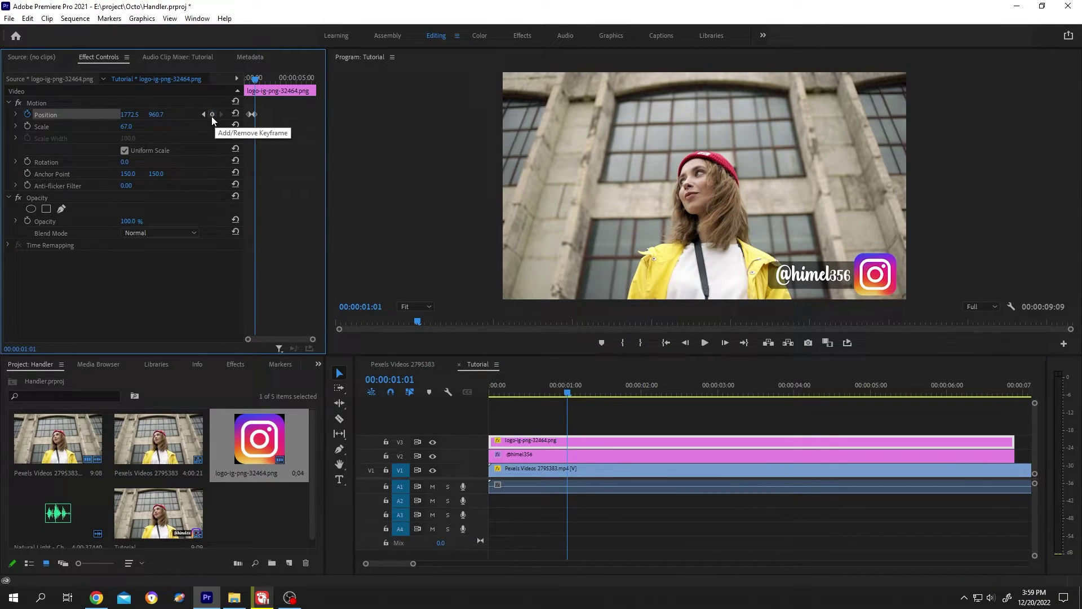
{"action": "left_click", "coordinate": [204, 115]}
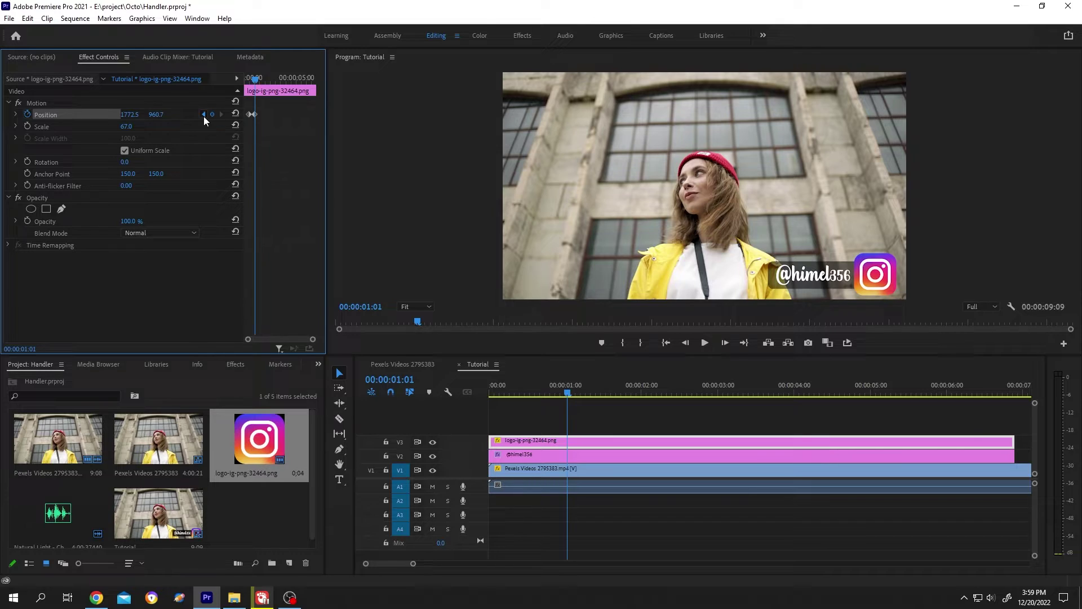
{"action": "key", "text": "shift+3"}
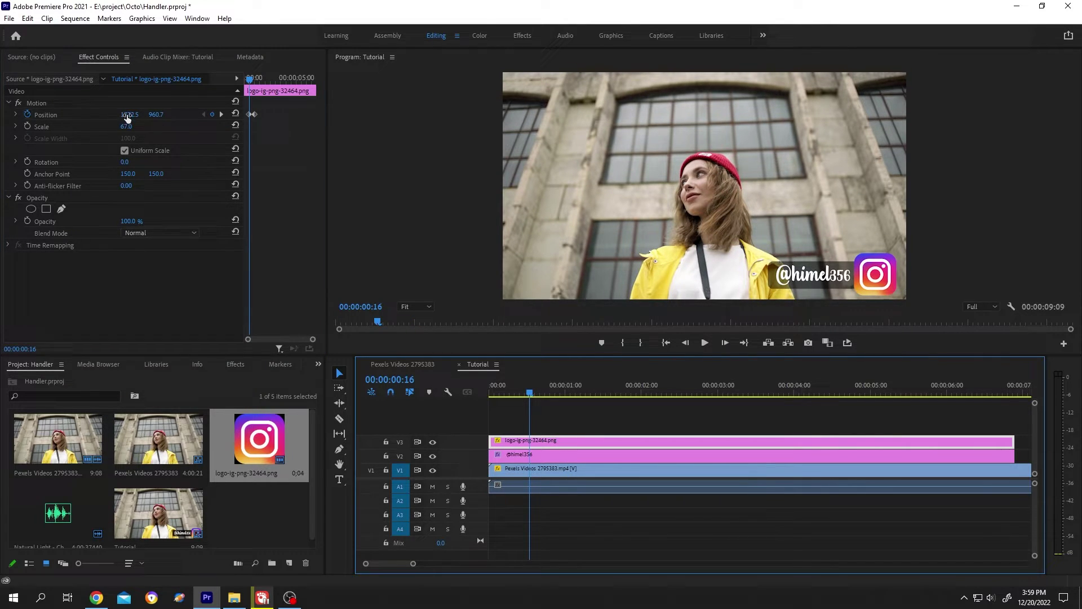
{"action": "left_click_drag", "start_coordinate": [127, 117], "coordinate": [12, 117]}
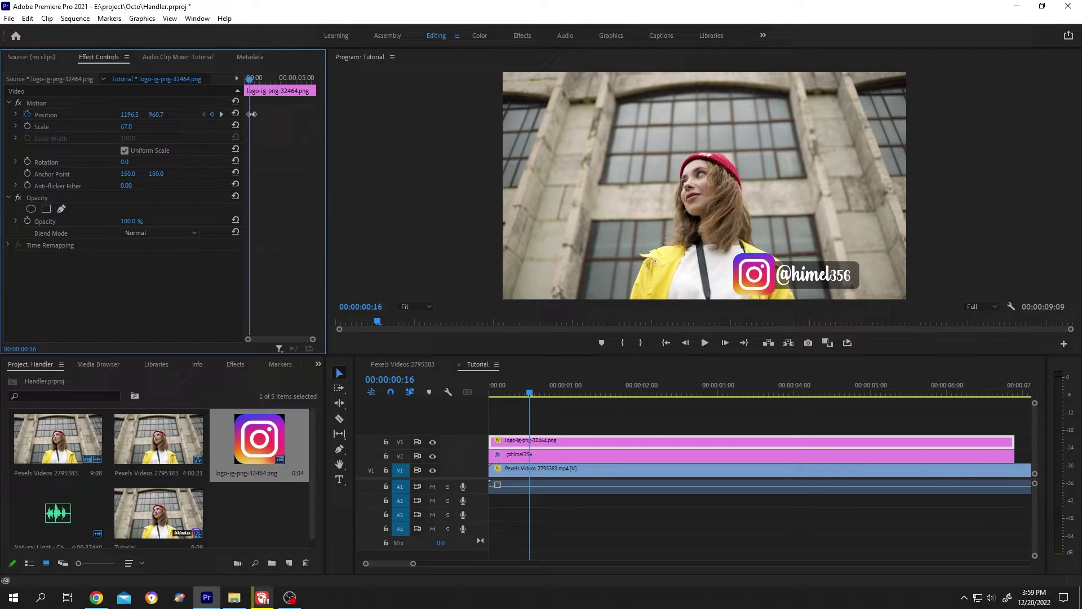
{"action": "key", "text": "shift+3"}
{"action": "key", "text": "space"}
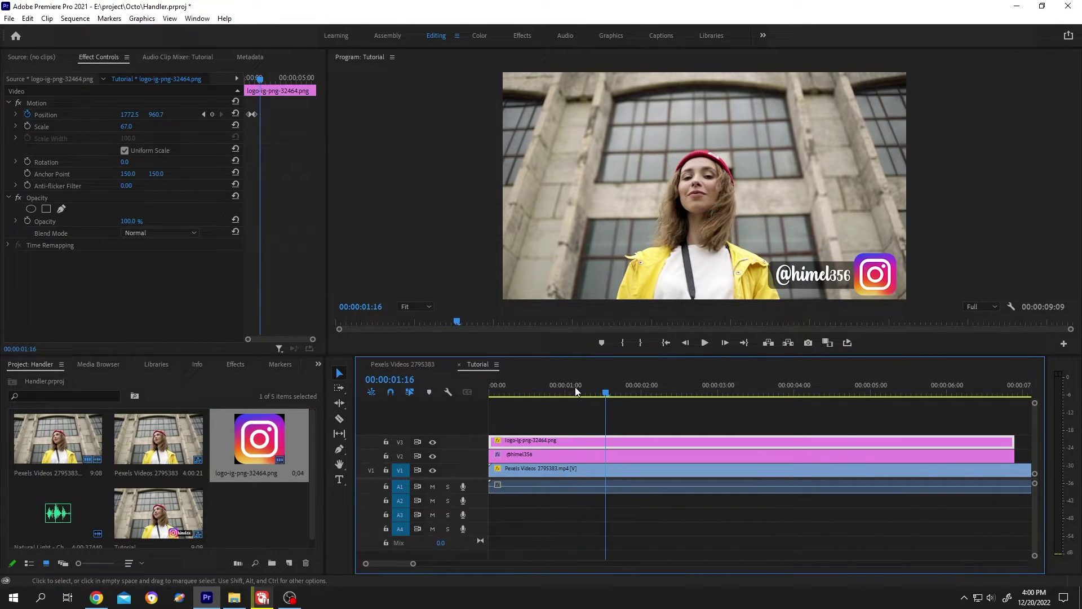
{"action": "left_click_drag", "start_coordinate": [596, 387], "coordinate": [506, 387]}
{"action": "left_click", "coordinate": [235, 365]}
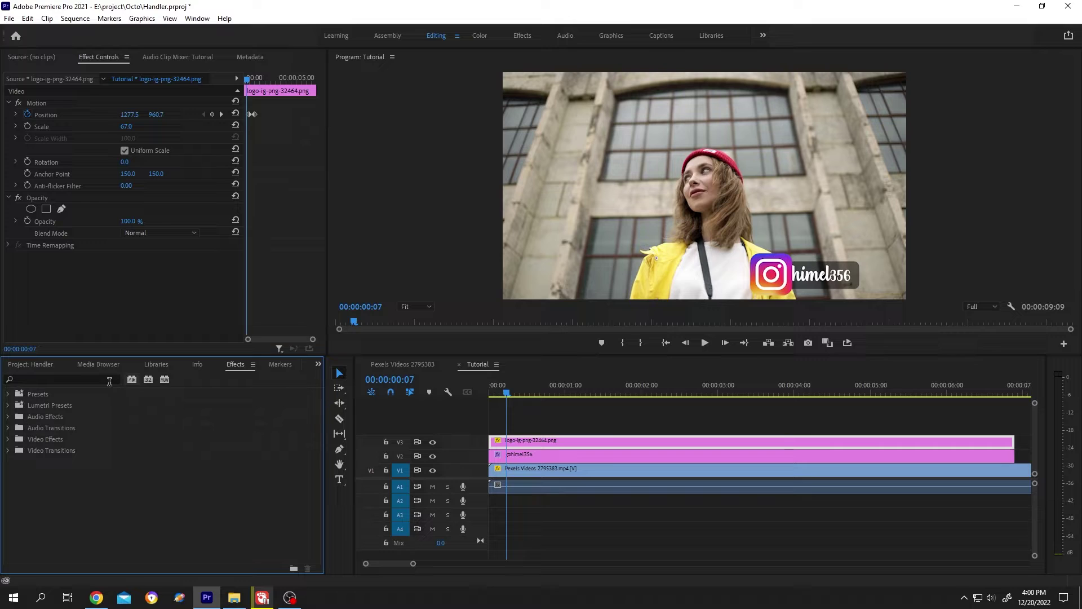
{"action": "left_click", "coordinate": [84, 380]}
{"action": "type", "text": "crop"}
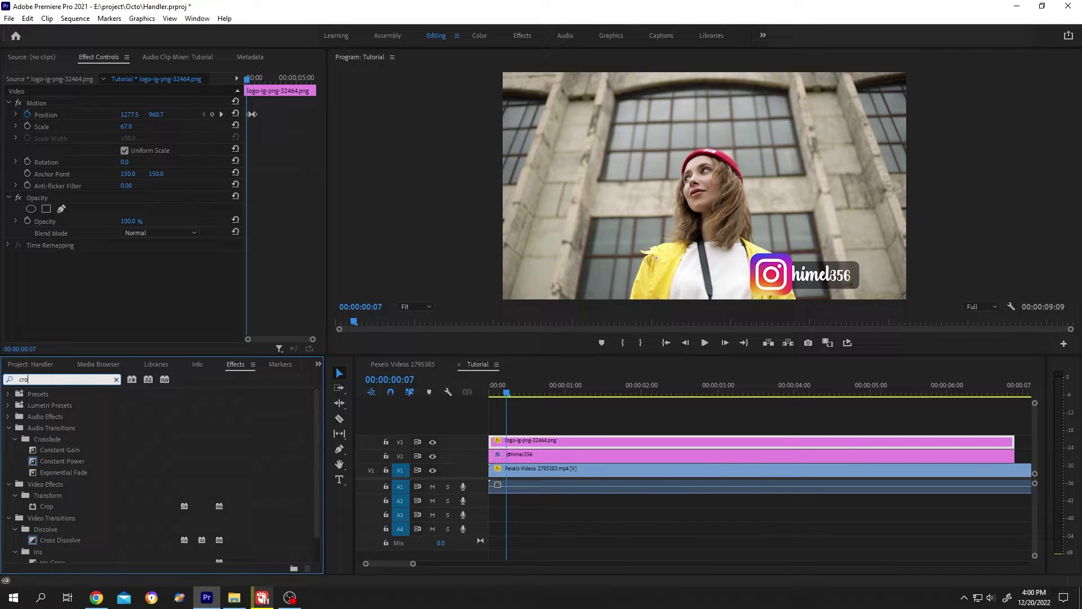
{"action": "left_click", "coordinate": [59, 459]}
{"action": "left_click_drag", "start_coordinate": [59, 459], "coordinate": [548, 458]}
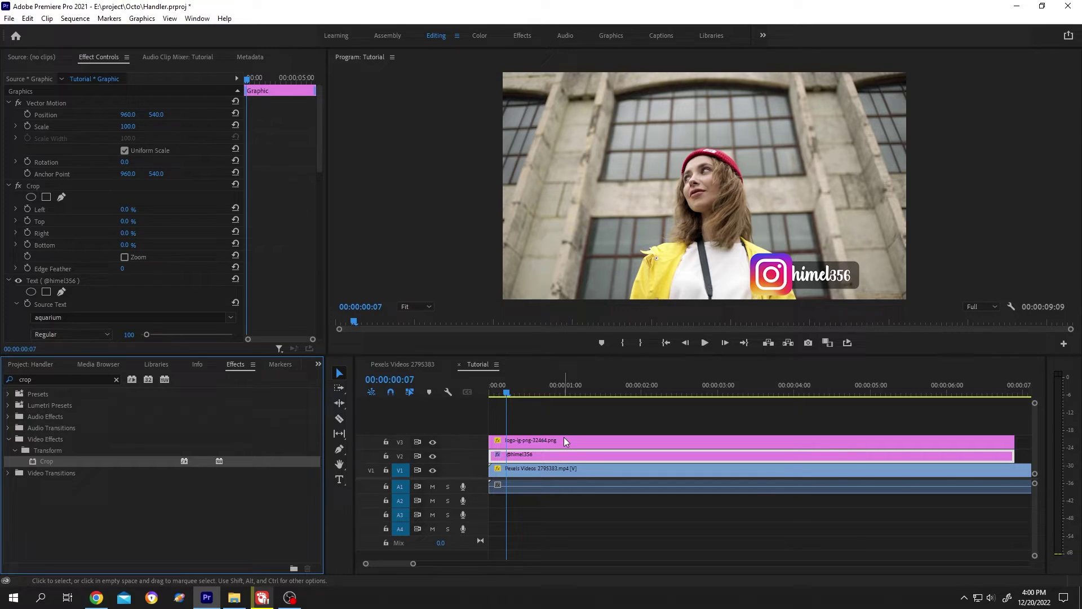
{"action": "left_click", "coordinate": [93, 57]}
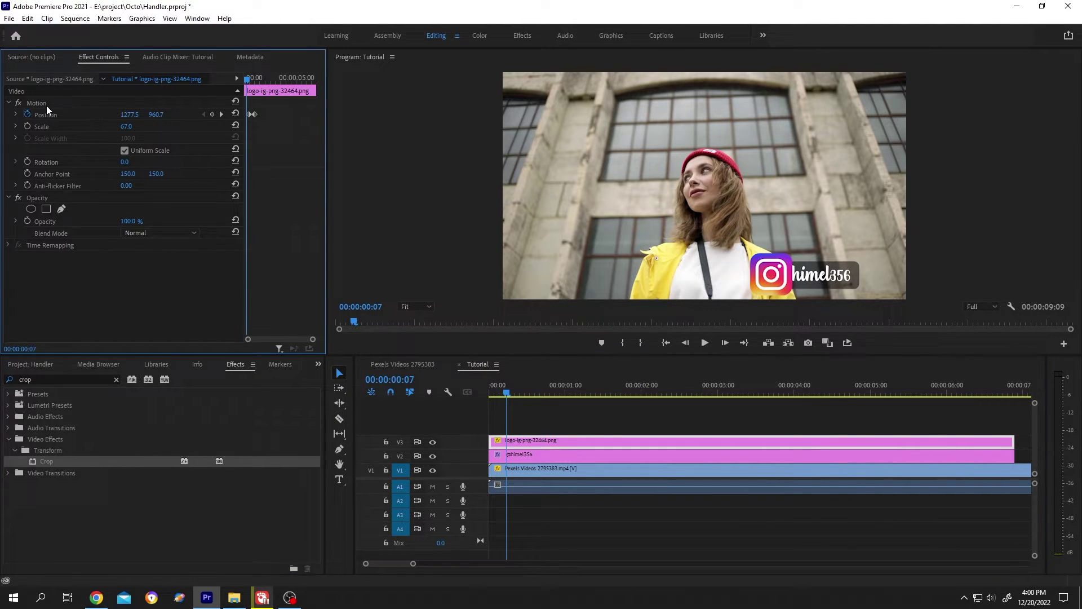
{"action": "left_click", "coordinate": [221, 115]}
{"action": "left_click", "coordinate": [203, 114]}
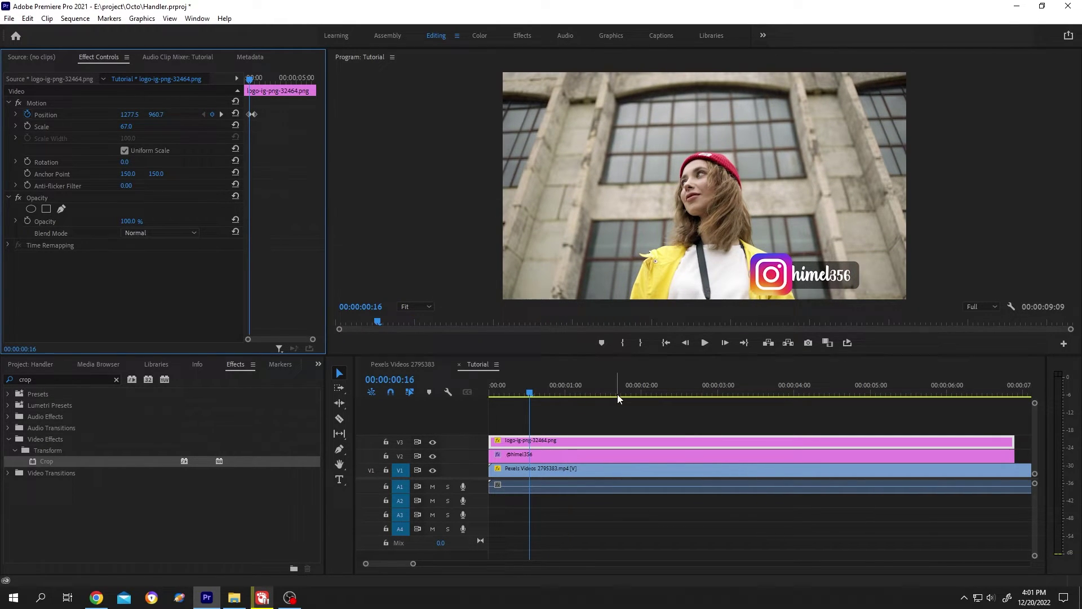
{"action": "left_click", "coordinate": [560, 456]}
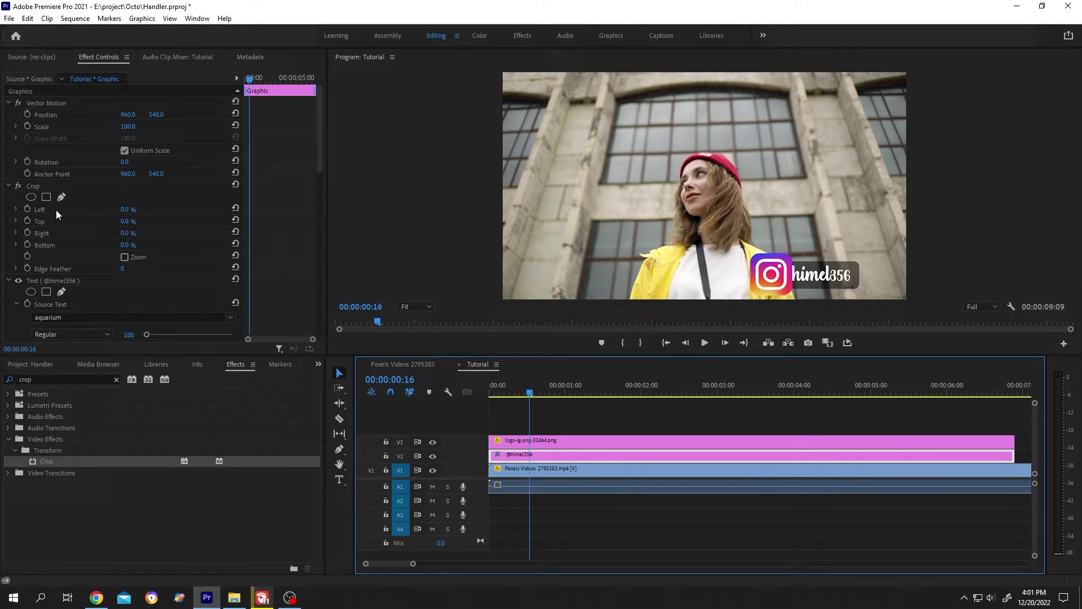
- Hide the logo track, enable Crop Right animation, and find 00:00:01:01 via the logo's keyframe
{"action": "left_click", "coordinate": [433, 442]}
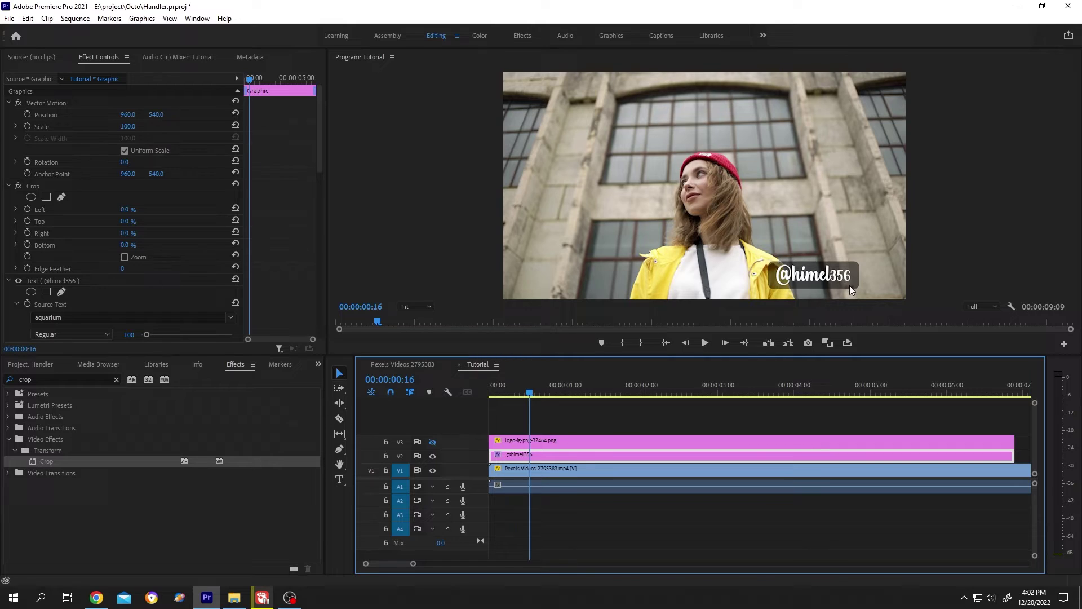
{"action": "left_click", "coordinate": [28, 232]}
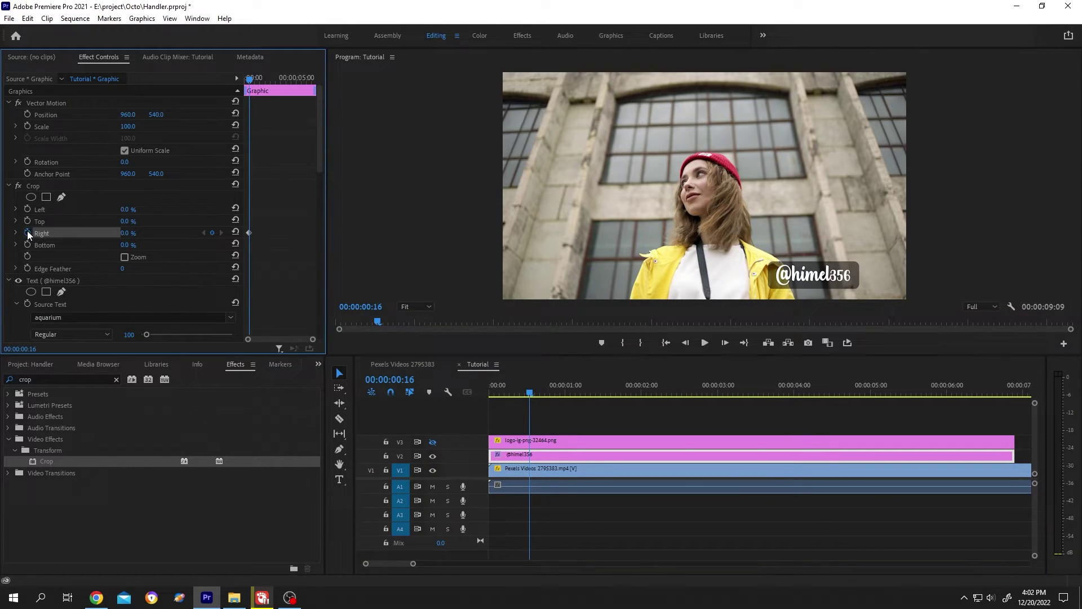
{"action": "left_click", "coordinate": [547, 455]}
{"action": "left_click", "coordinate": [544, 442]}
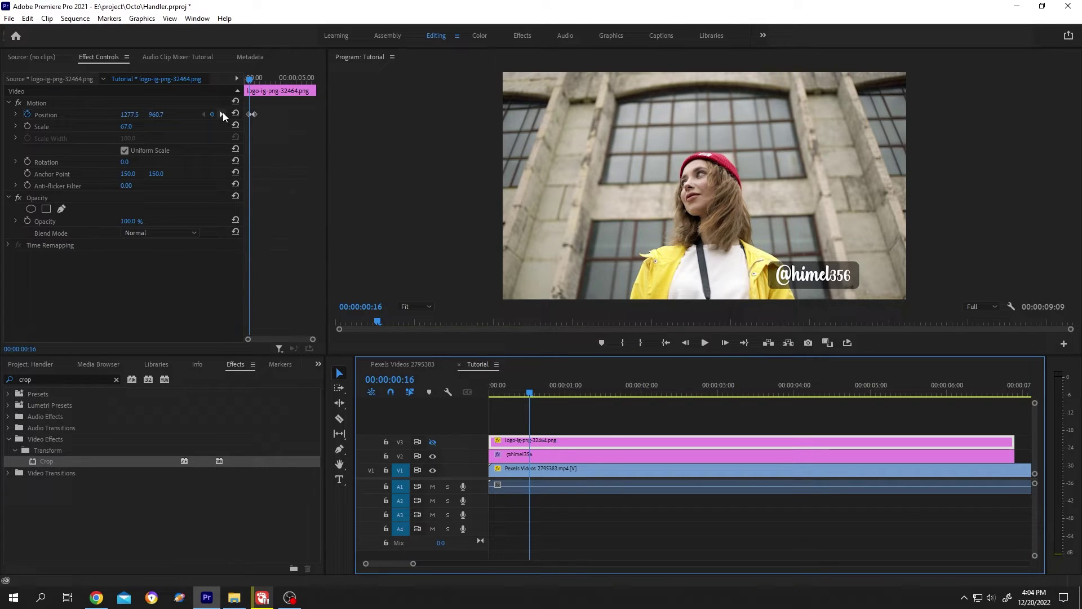
{"action": "left_click", "coordinate": [221, 114]}
{"action": "left_click", "coordinate": [221, 114]}
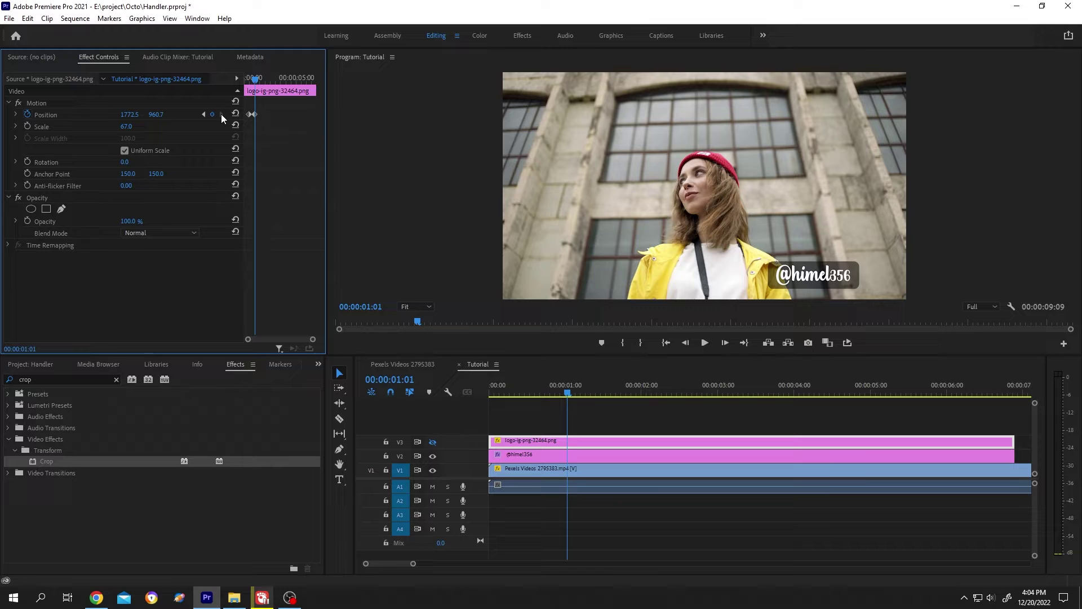
- Keyframe the caption's Crop Right at 0% at 00:00:01:01 and 56% at 00:00:00:16, then unhide V3
{"action": "left_click", "coordinate": [512, 454]}
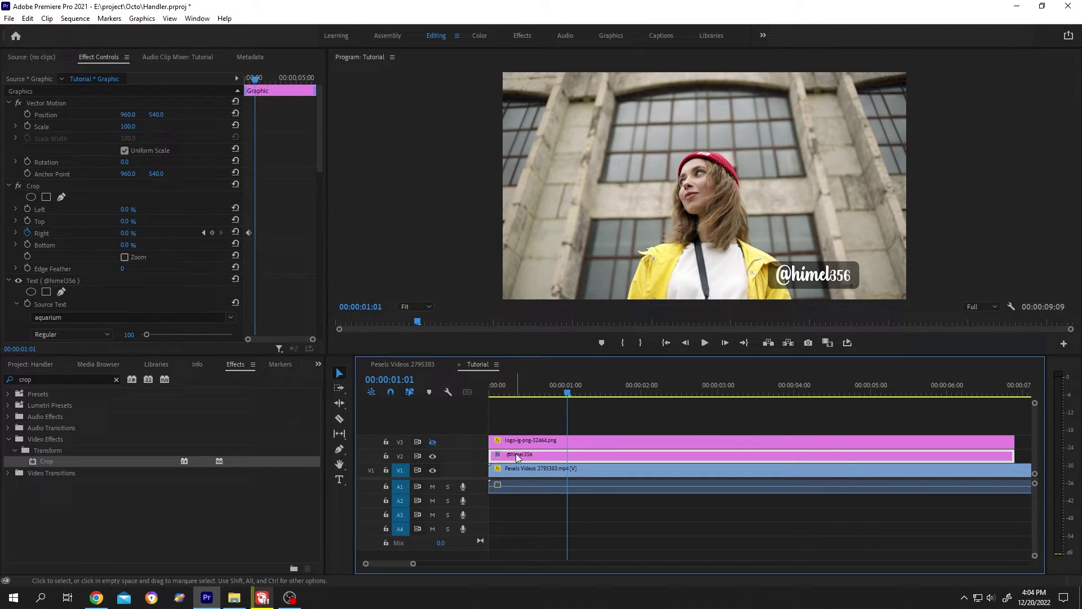
{"action": "left_click", "coordinate": [211, 232]}
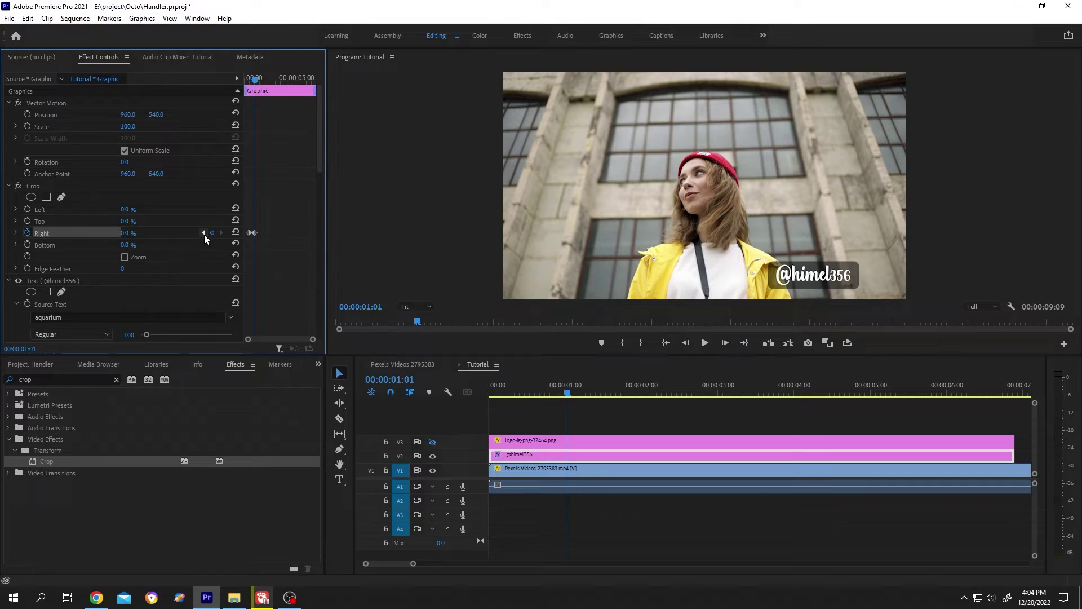
{"action": "left_click", "coordinate": [204, 233]}
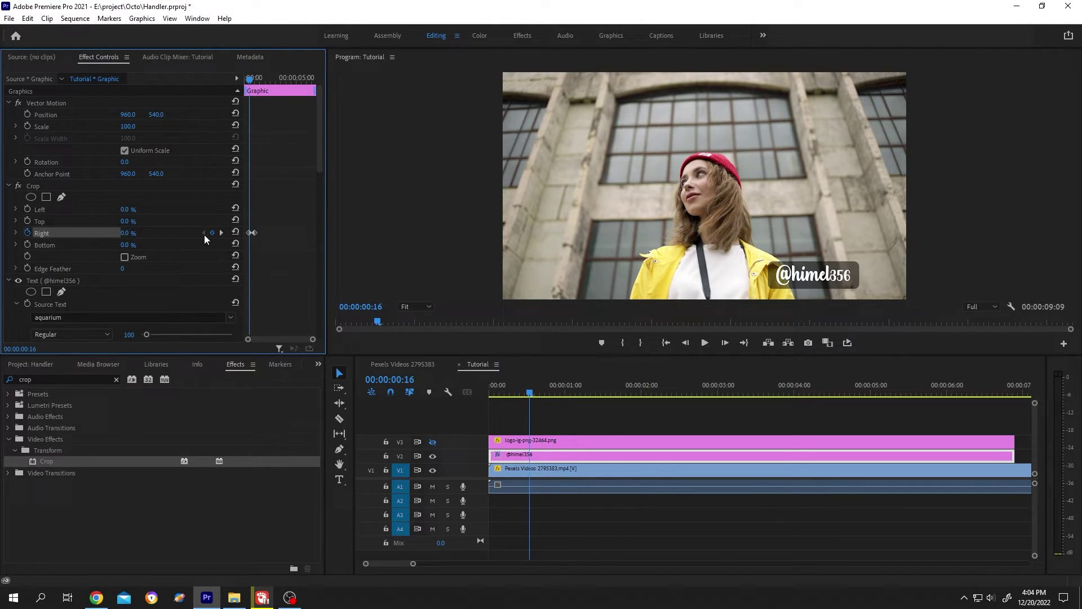
{"action": "left_click_drag", "start_coordinate": [125, 232], "coordinate": [191, 233]}
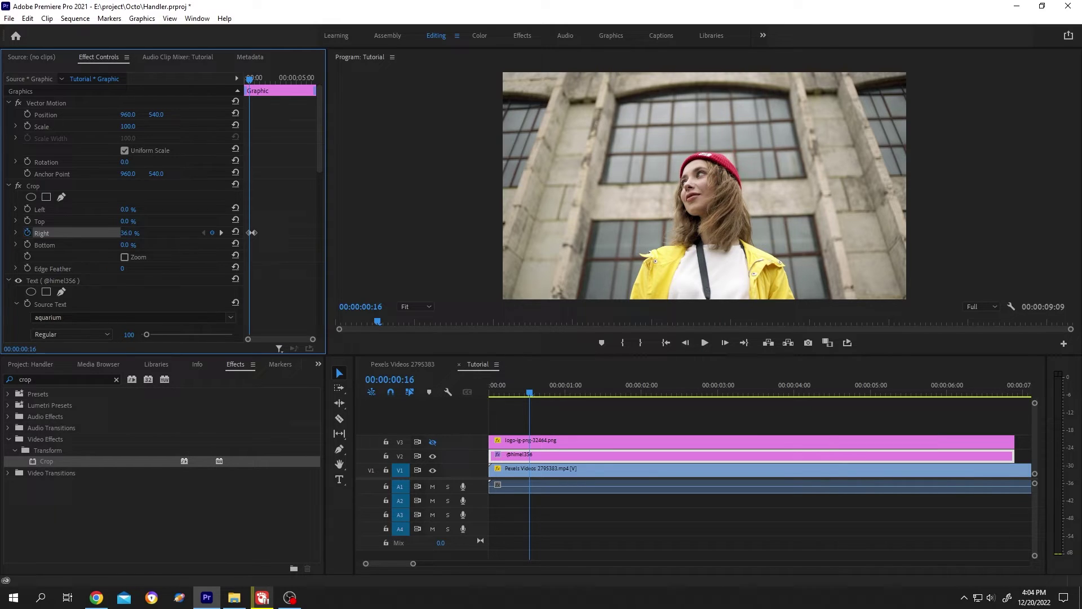
{"action": "left_click", "coordinate": [432, 442]}
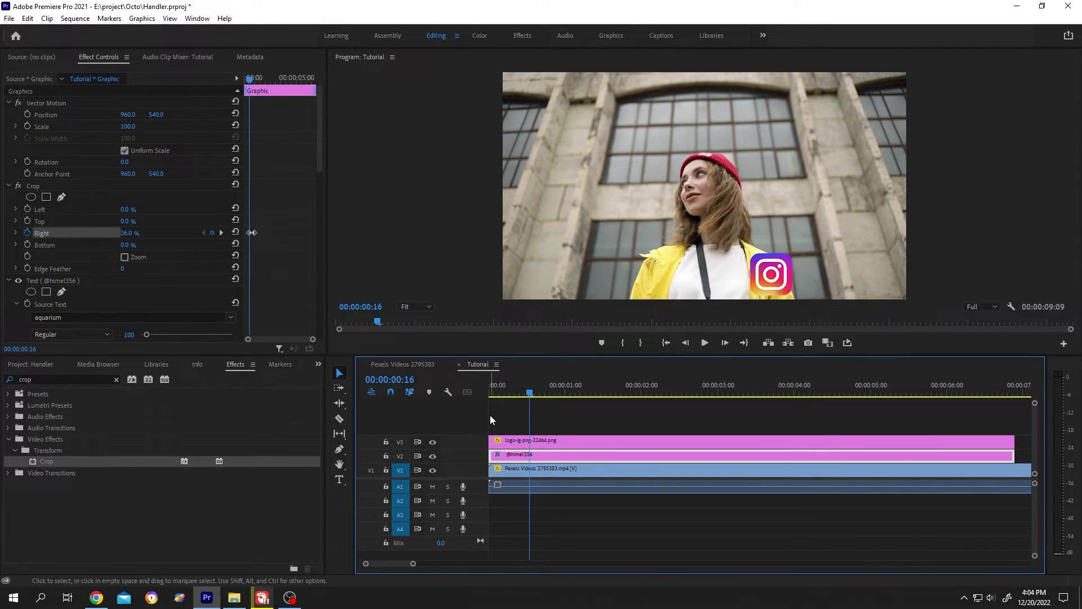
{"action": "key", "text": "space"}
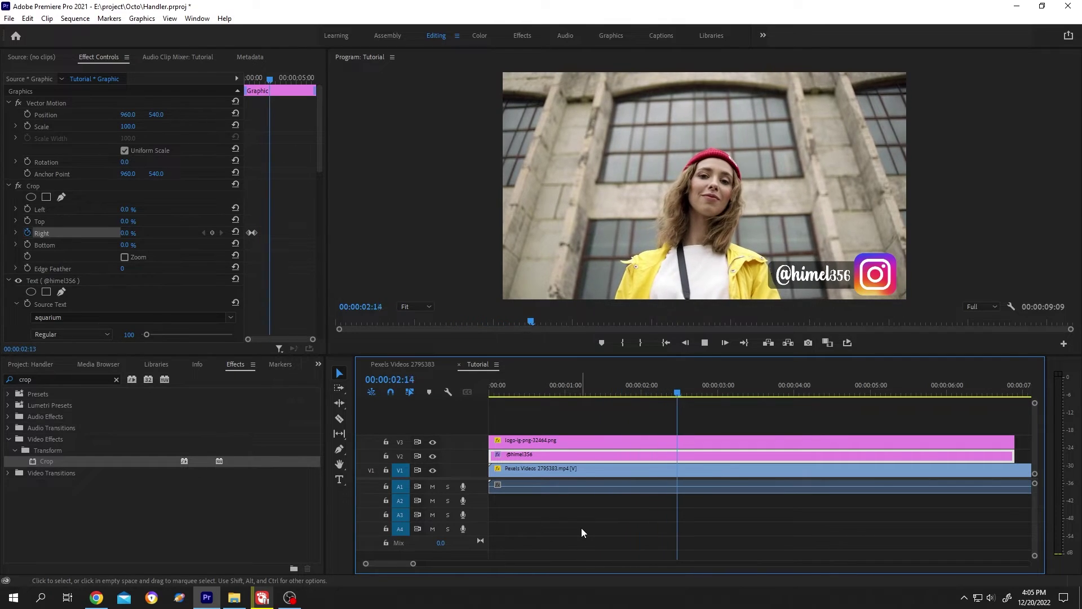
{"action": "key", "text": "space"}
{"action": "left_click_drag", "start_coordinate": [602, 424], "coordinate": [586, 459]}
{"action": "right_click", "coordinate": [585, 455]}
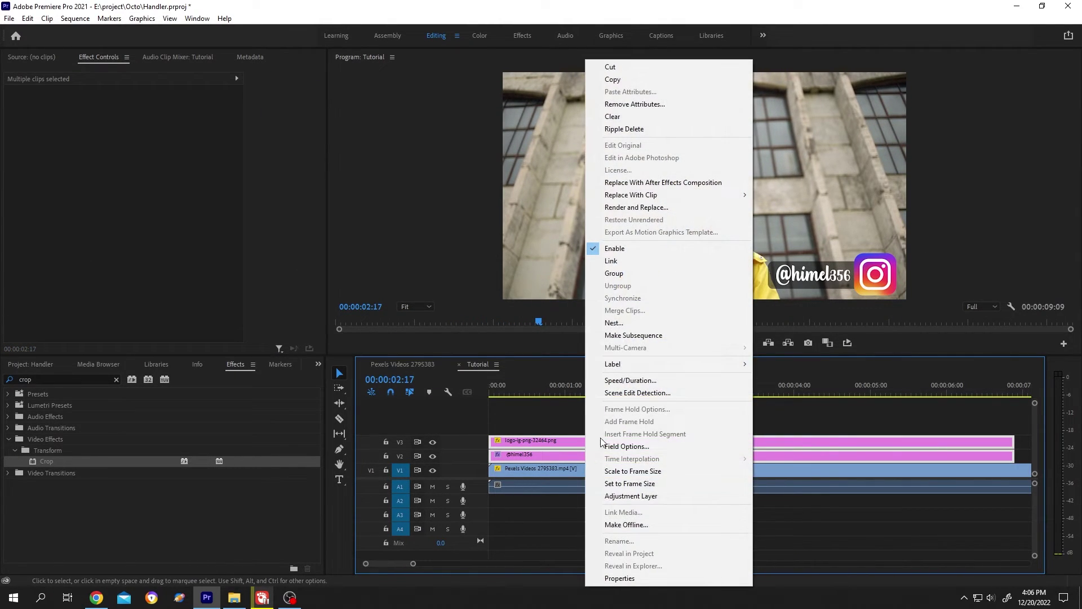
{"action": "left_click", "coordinate": [626, 325]}
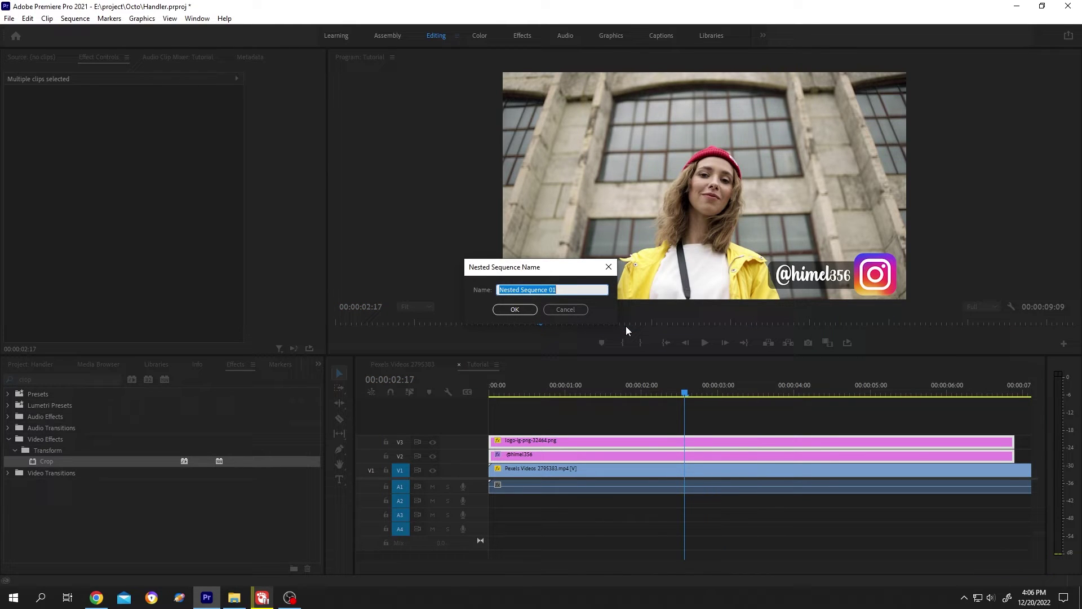
{"action": "type", "text": "Handler"}
{"action": "key", "text": "Return"}
{"action": "left_click_drag", "start_coordinate": [623, 394], "coordinate": [514, 395]}
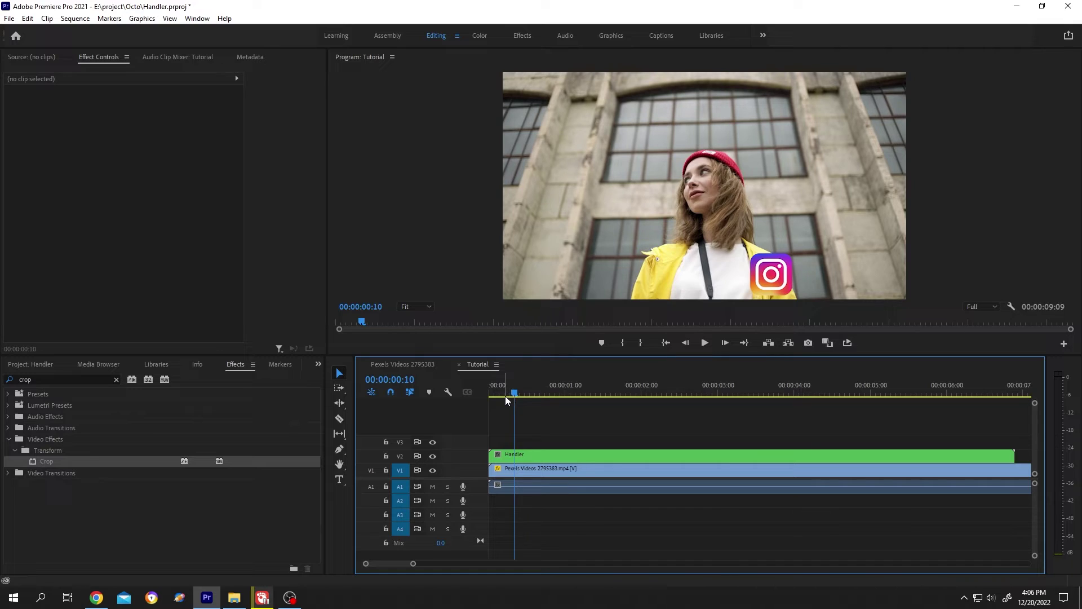
- Keyframe the Handler clip's Opacity from 0% at 00:00:00:10 to 100% at 00:00:00:18
{"action": "left_click", "coordinate": [517, 451]}
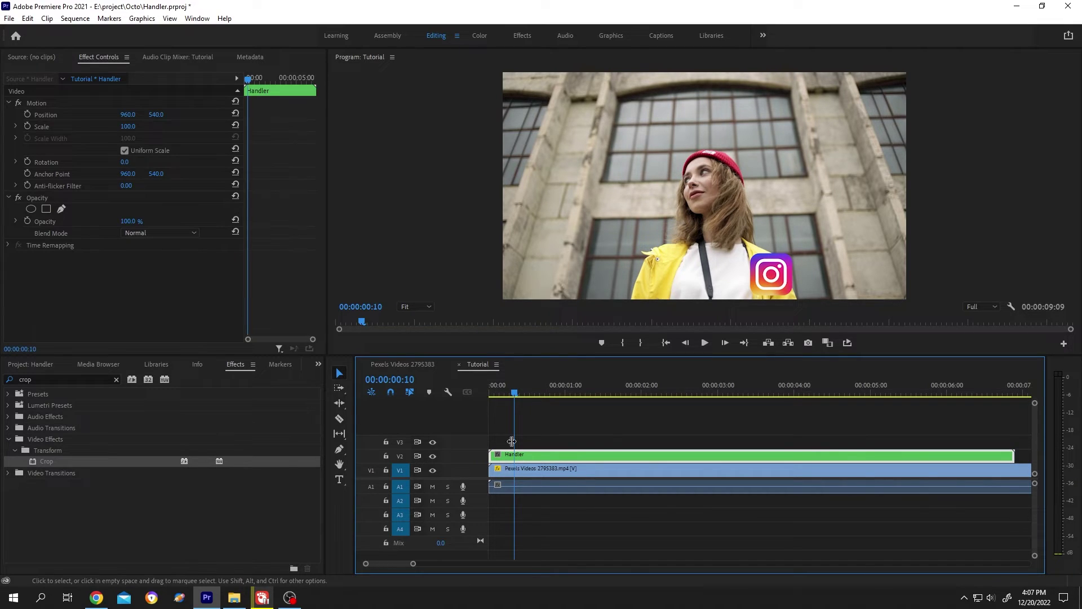
{"action": "left_click", "coordinate": [28, 221]}
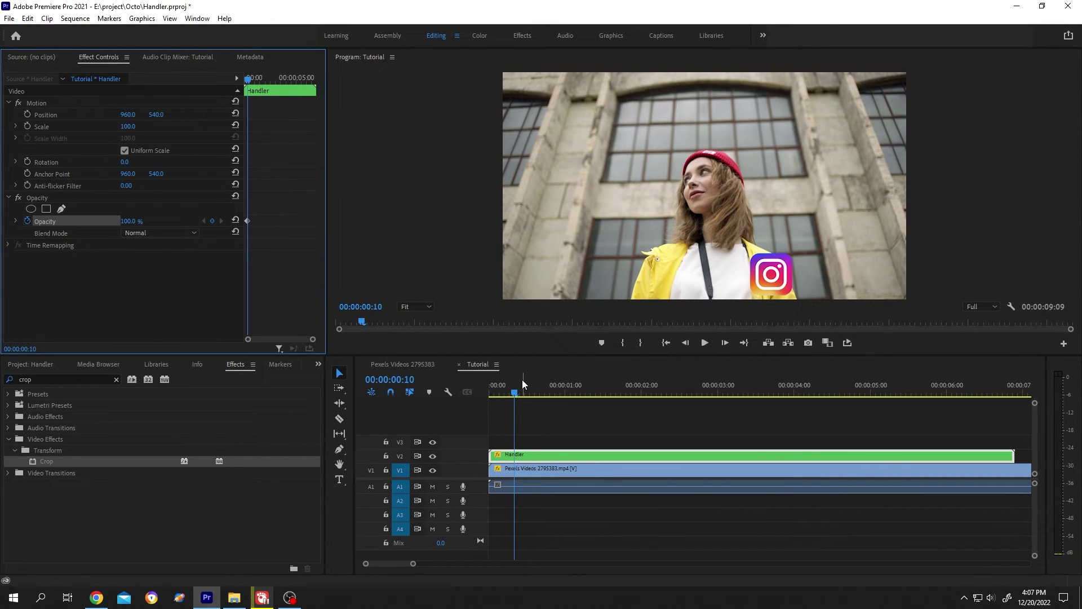
{"action": "key", "text": "Right"}
{"action": "key", "text": "Right"}
{"action": "key", "text": "Right"}
{"action": "key", "text": "Right"}
{"action": "key", "text": "Right"}
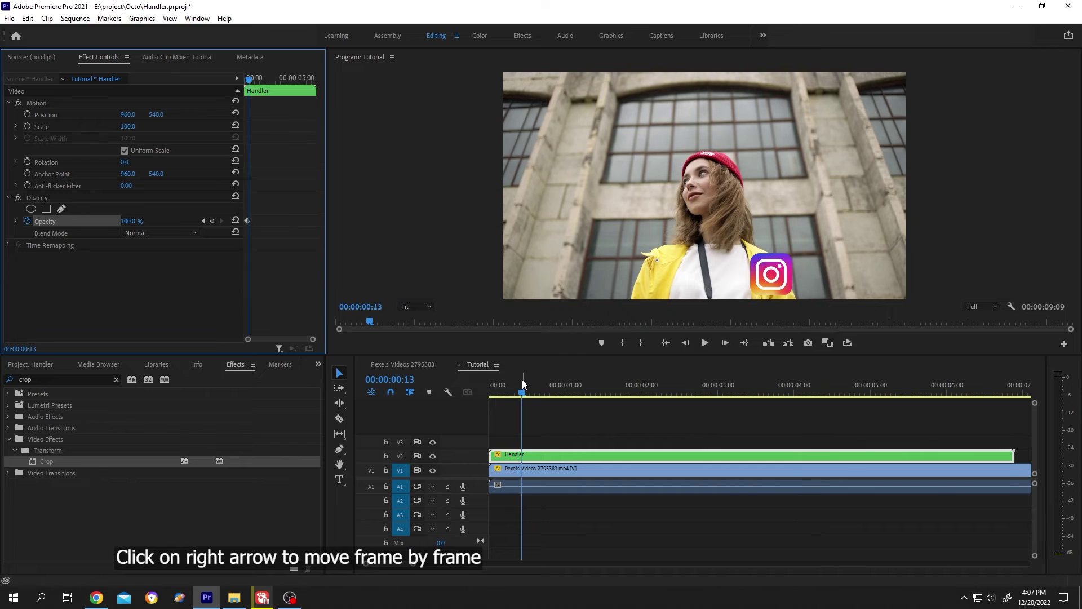
{"action": "key", "text": "Right"}
{"action": "key", "text": "Right"}
{"action": "key", "text": "Right"}
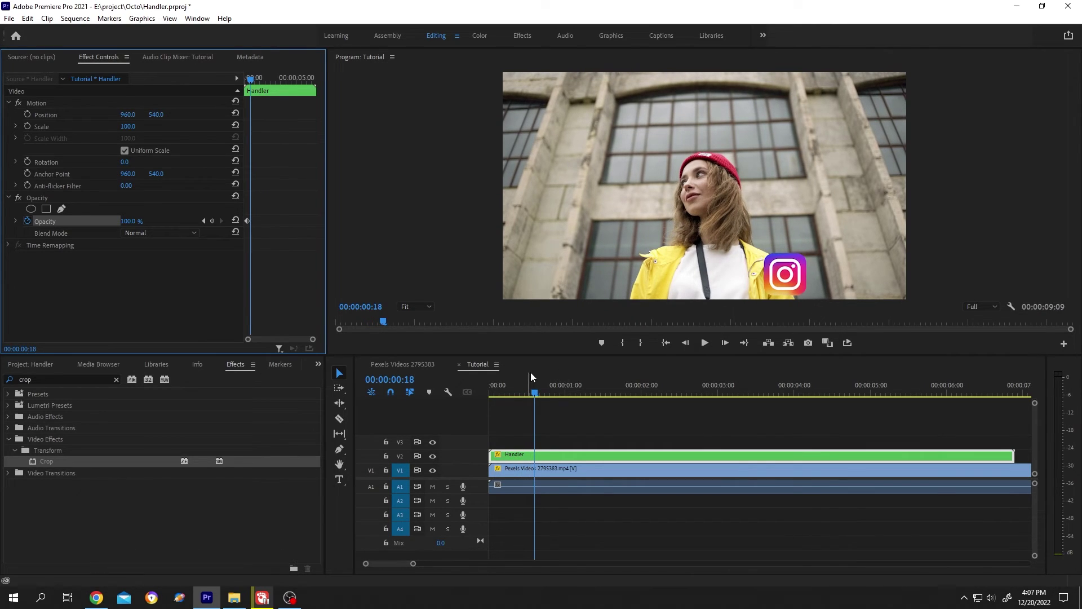
{"action": "left_click", "coordinate": [213, 219]}
{"action": "left_click", "coordinate": [201, 222]}
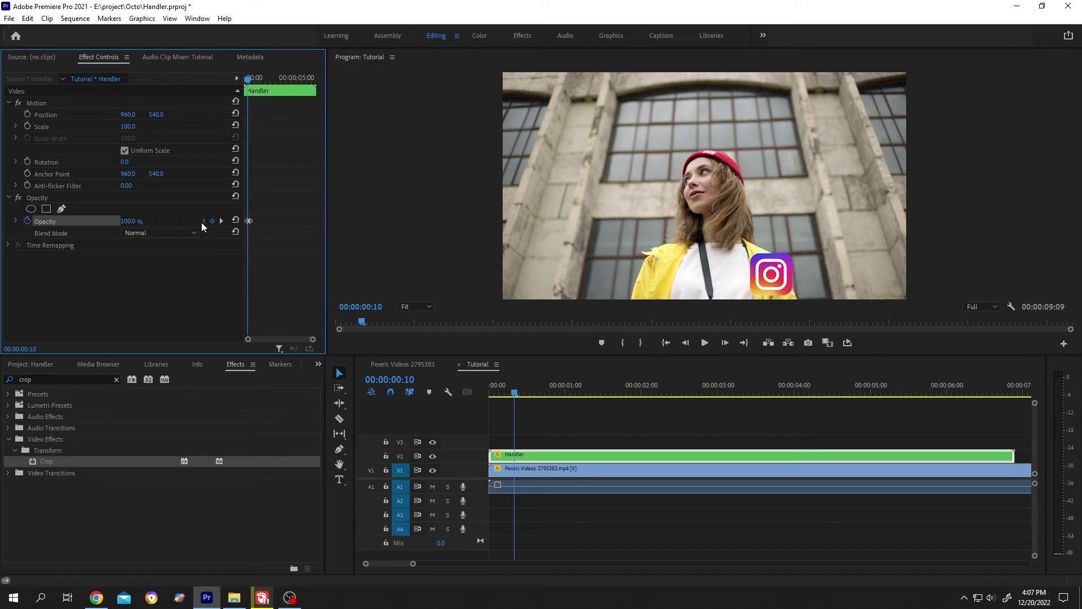
{"action": "left_click", "coordinate": [134, 221]}
{"action": "type", "text": "0"}
{"action": "key", "text": "Return"}
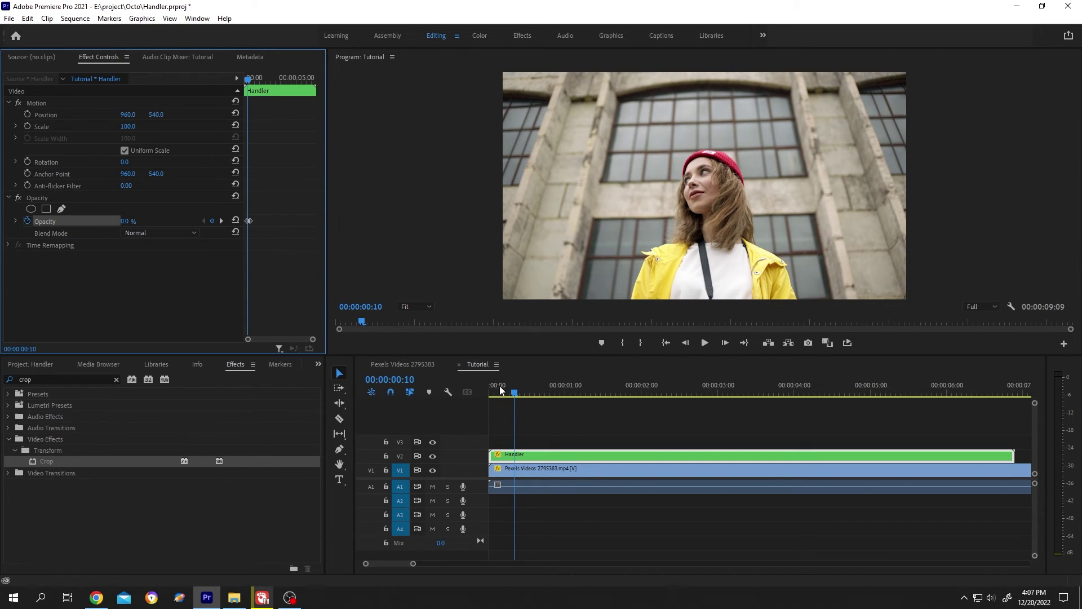
- Play and scrub through the Handler fade-in to check it
{"action": "left_click", "coordinate": [679, 511]}
{"action": "key", "text": "space"}
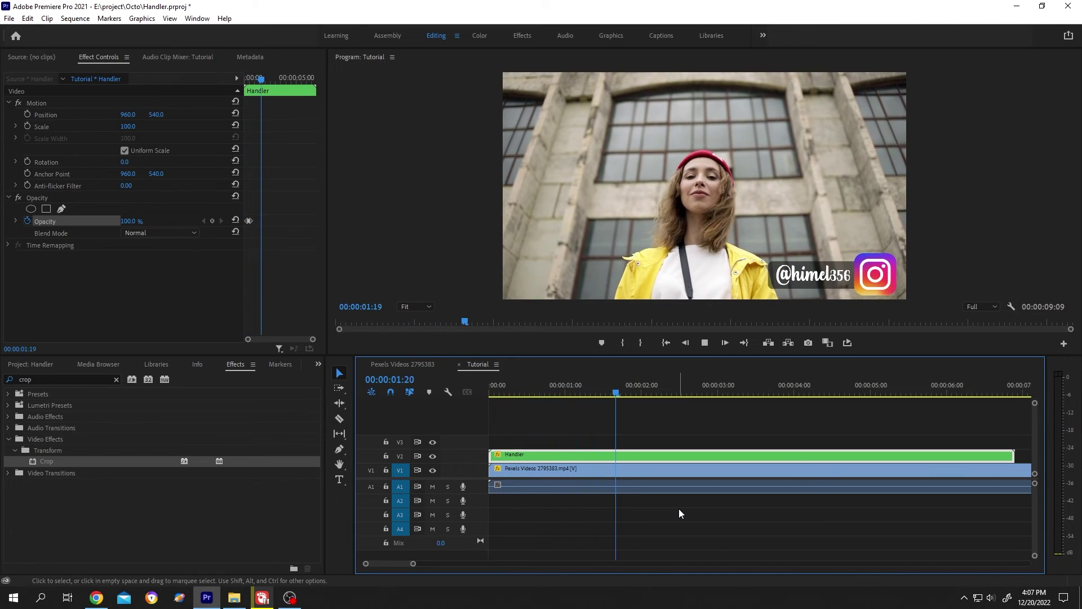
{"action": "left_click", "coordinate": [602, 388]}
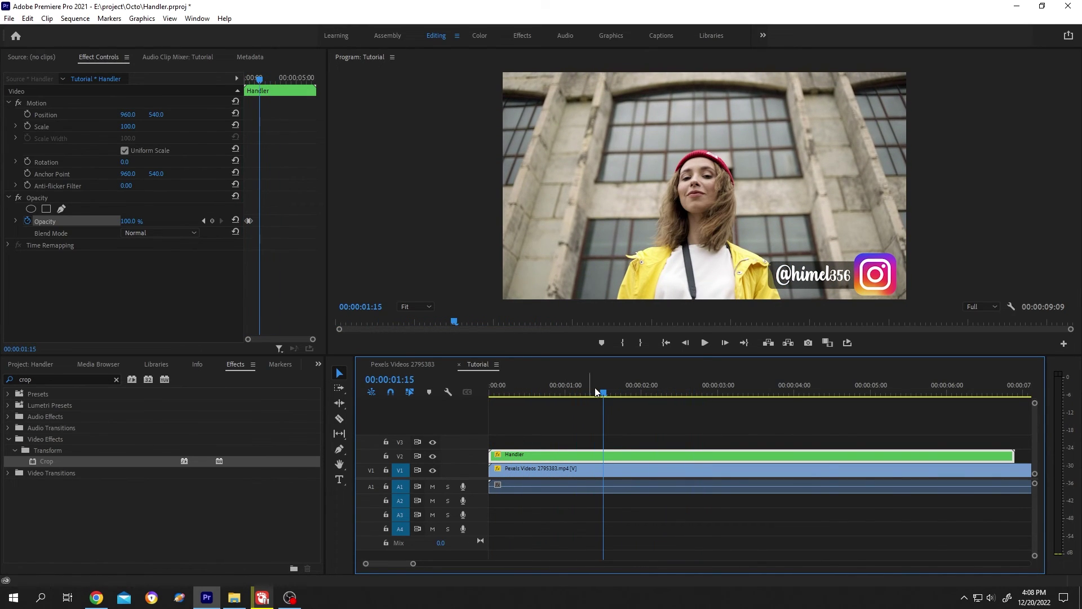
{"action": "left_click_drag", "start_coordinate": [601, 396], "coordinate": [475, 401]}
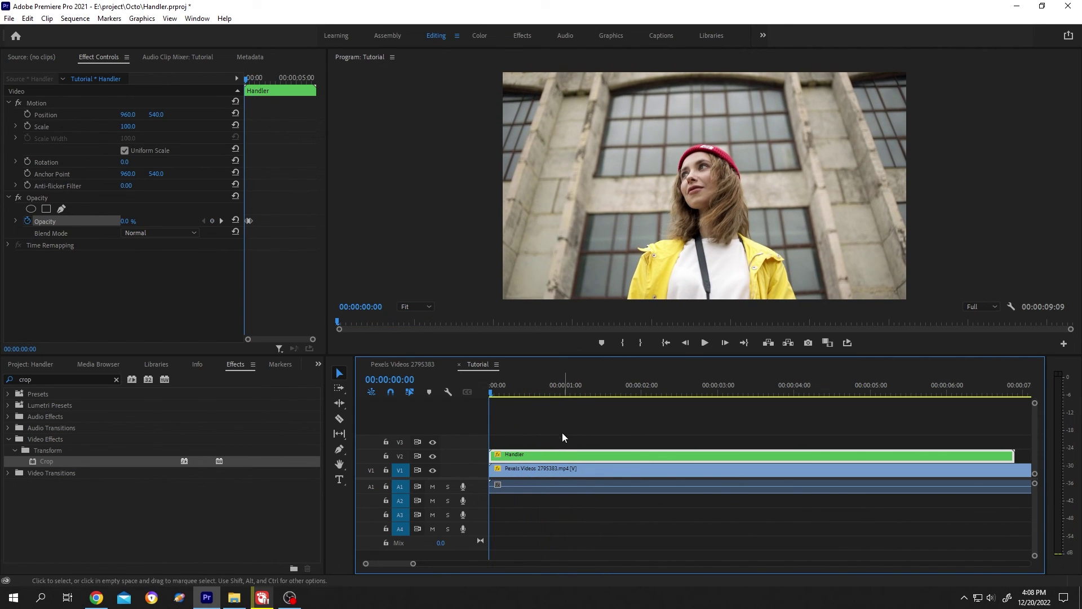
{"action": "key", "text": "space"}
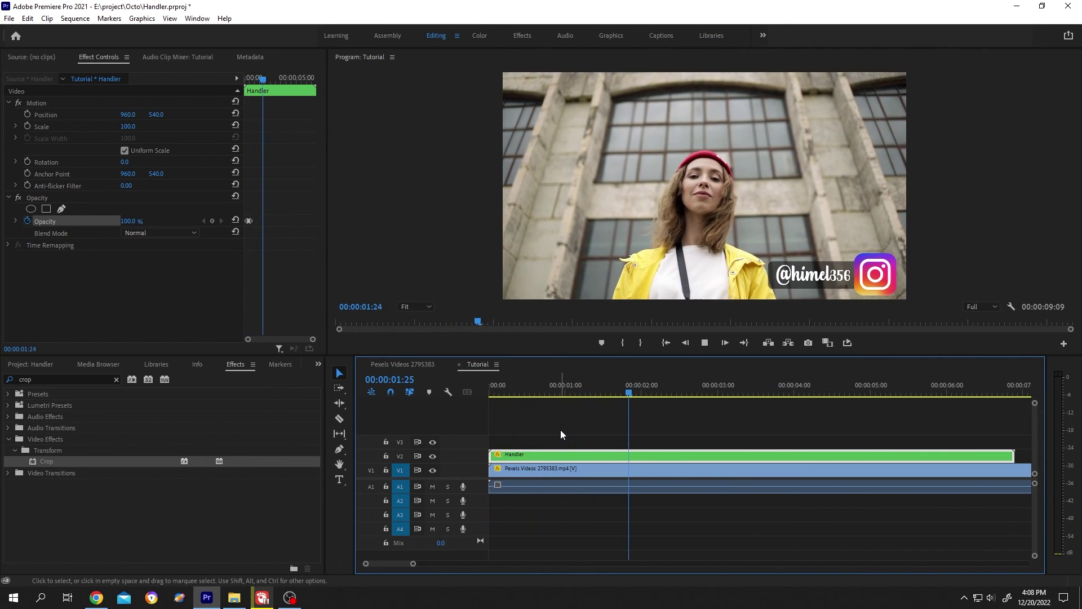